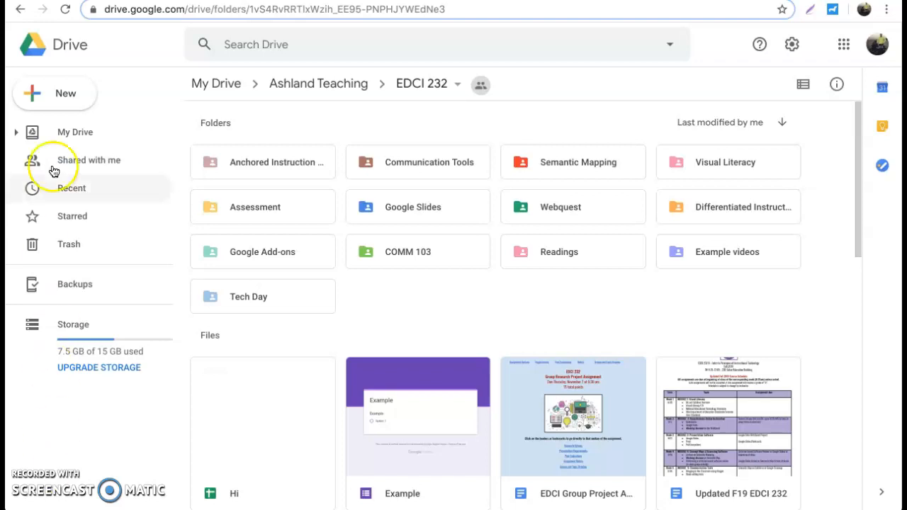
From Drive's New menu, create a Google Form in EDCI 232 that keeps the folder's sharing
{"action": "left_click", "coordinate": [65, 94]}
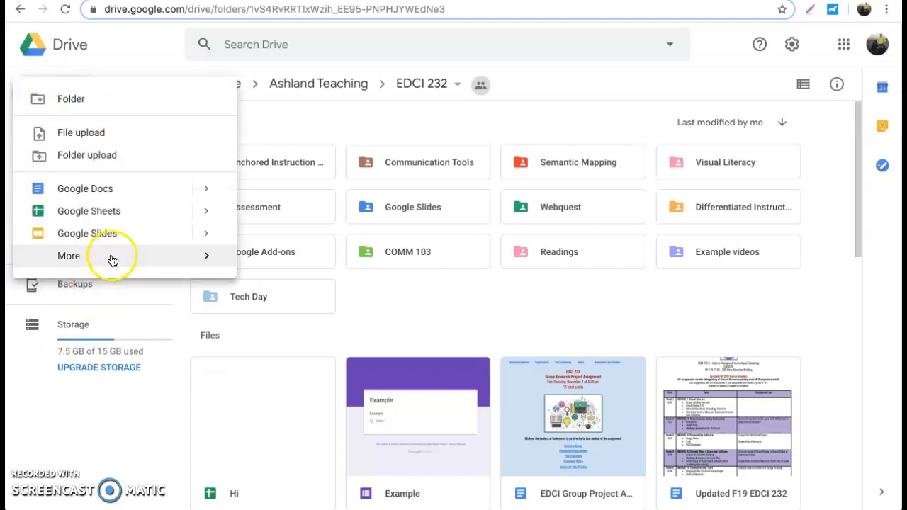
{"action": "mouse_move", "coordinate": [146, 259]}
{"action": "left_click", "coordinate": [267, 275]}
{"action": "left_click", "coordinate": [540, 298]}
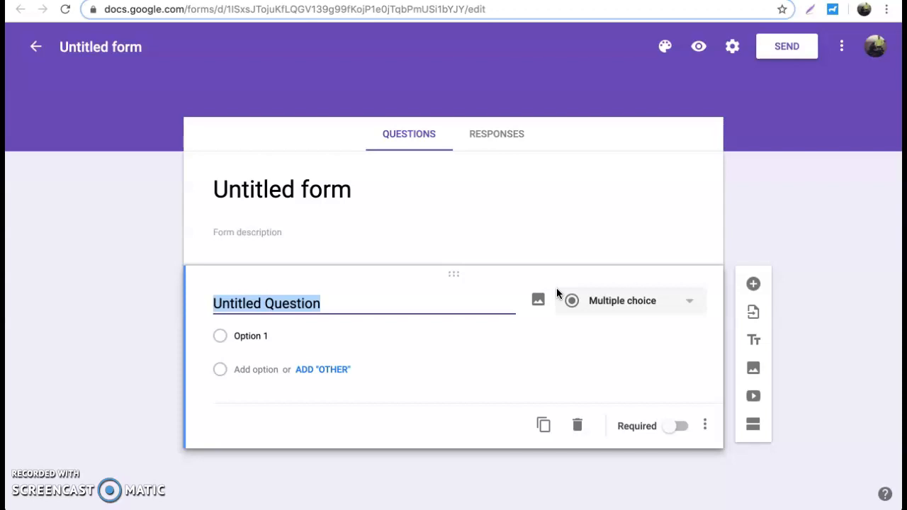
Change the form title from 'Untitled form' to 'Example 1'
{"action": "left_click", "coordinate": [283, 187]}
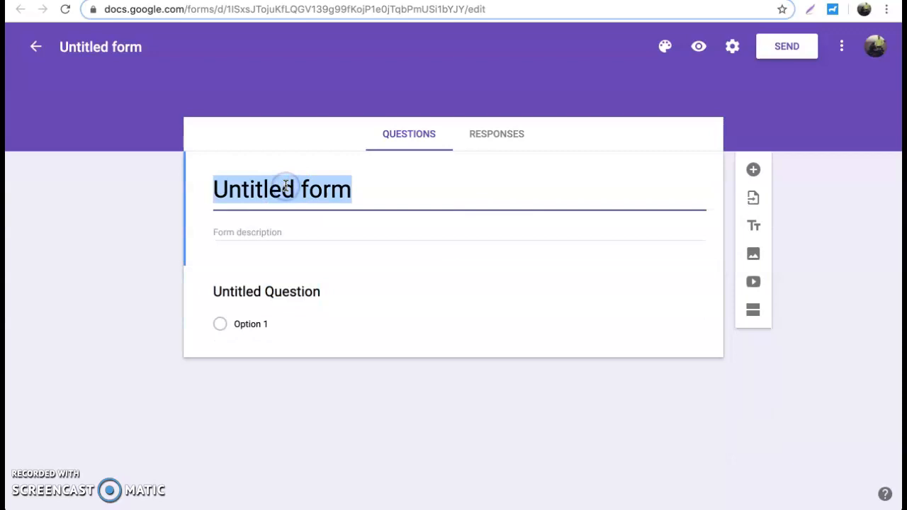
{"action": "type", "text": "Example 1"}
{"action": "left_click", "coordinate": [95, 48]}
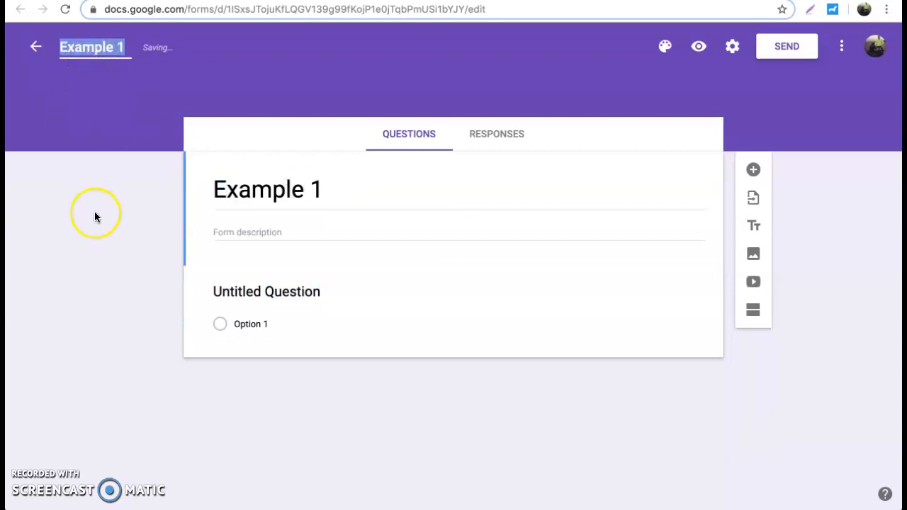
In the theme options, try the red and orange theme colours
{"action": "left_click", "coordinate": [666, 48]}
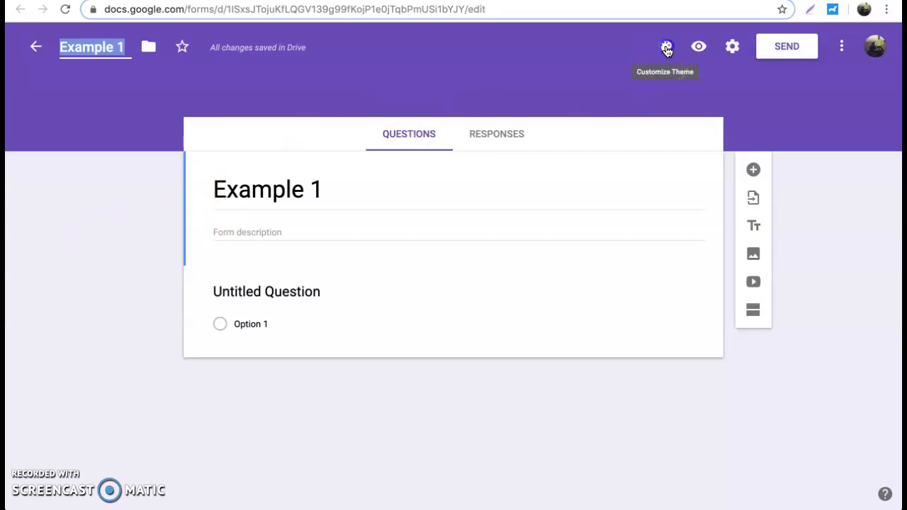
{"action": "left_click", "coordinate": [760, 185]}
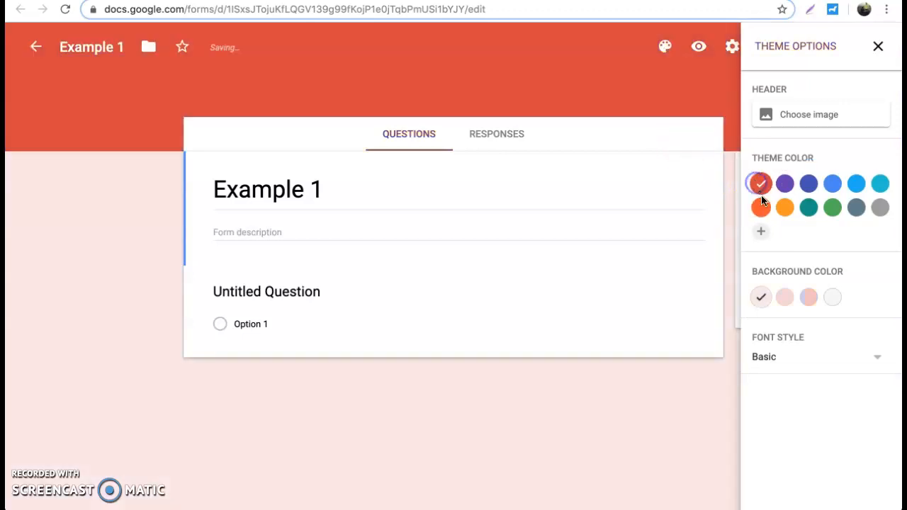
{"action": "left_click", "coordinate": [784, 207]}
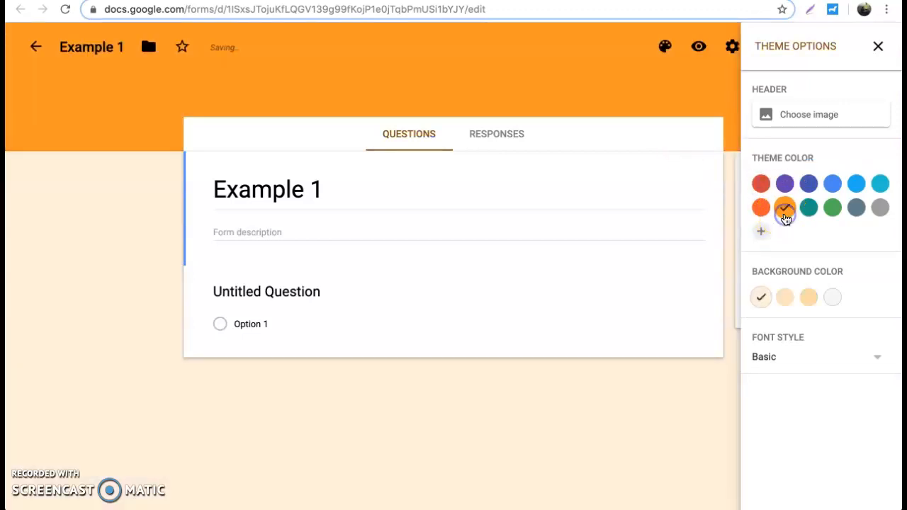
Set the guitar photo from the Work and School gallery as the header image
{"action": "left_click", "coordinate": [822, 119]}
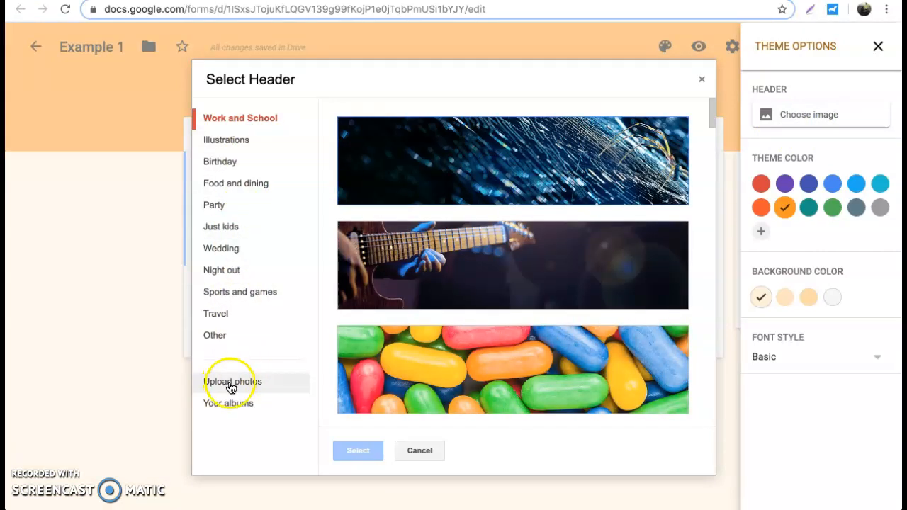
{"action": "left_click", "coordinate": [231, 404]}
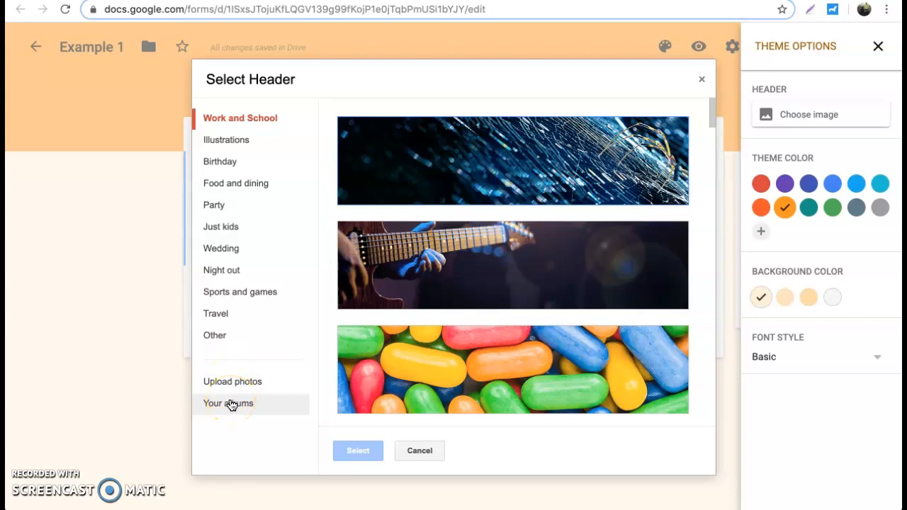
{"action": "left_click", "coordinate": [221, 270]}
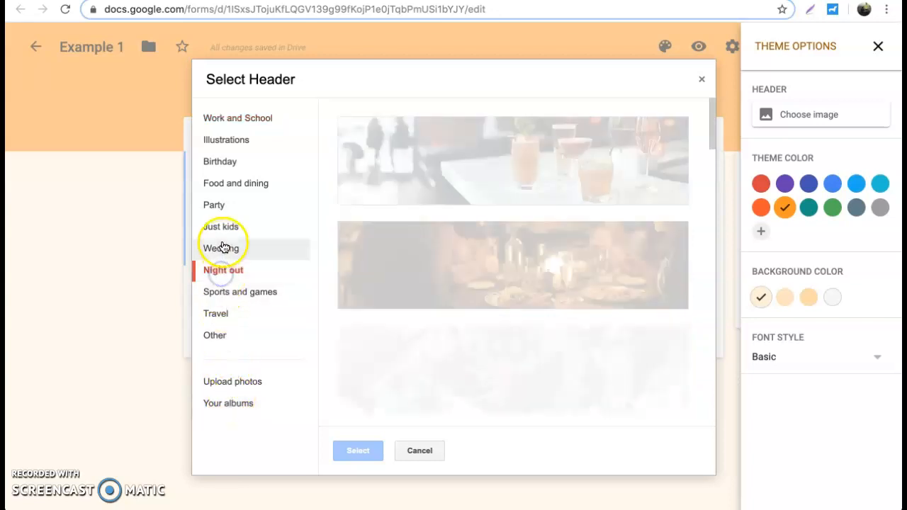
{"action": "left_click", "coordinate": [222, 234]}
{"action": "left_click", "coordinate": [222, 122]}
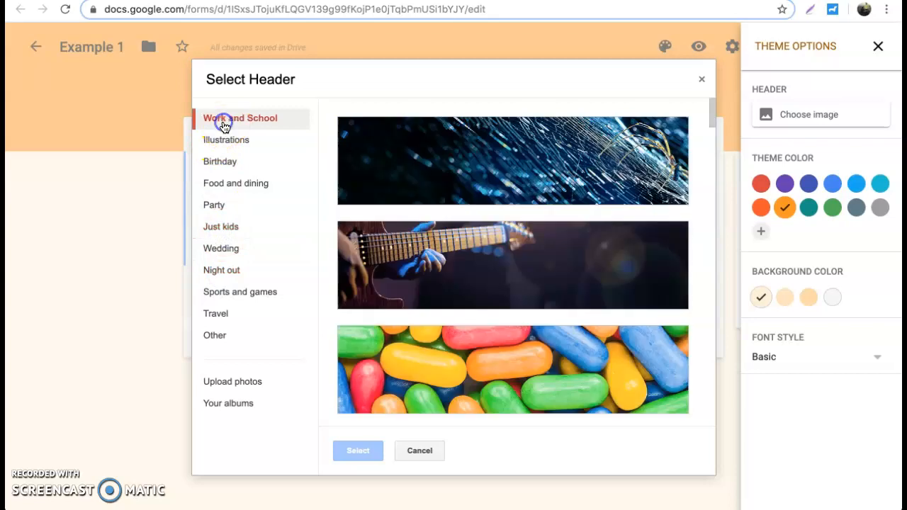
{"action": "left_click", "coordinate": [461, 285]}
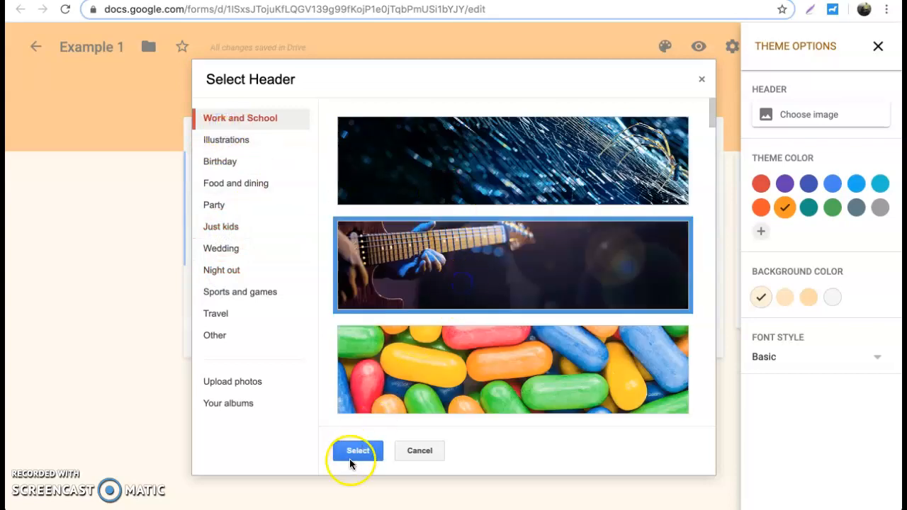
{"action": "left_click", "coordinate": [354, 456]}
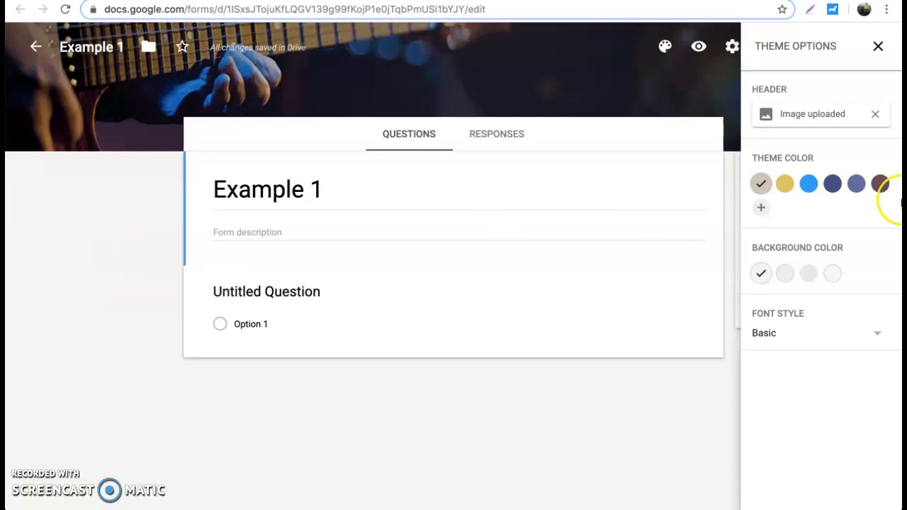
Set the theme colour to a muted blue after trying yellow, blue and dark navy
{"action": "left_click", "coordinate": [784, 183]}
{"action": "left_click", "coordinate": [807, 187]}
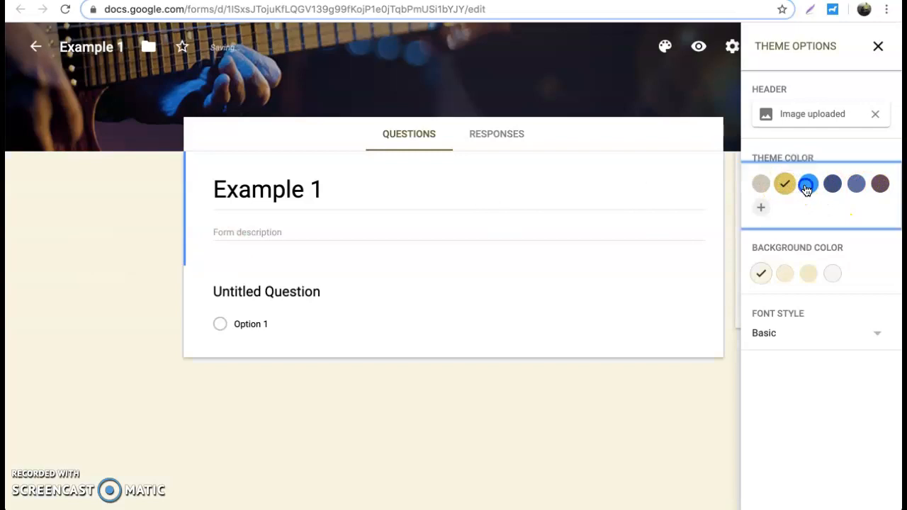
{"action": "left_click", "coordinate": [832, 185]}
{"action": "left_click", "coordinate": [853, 186]}
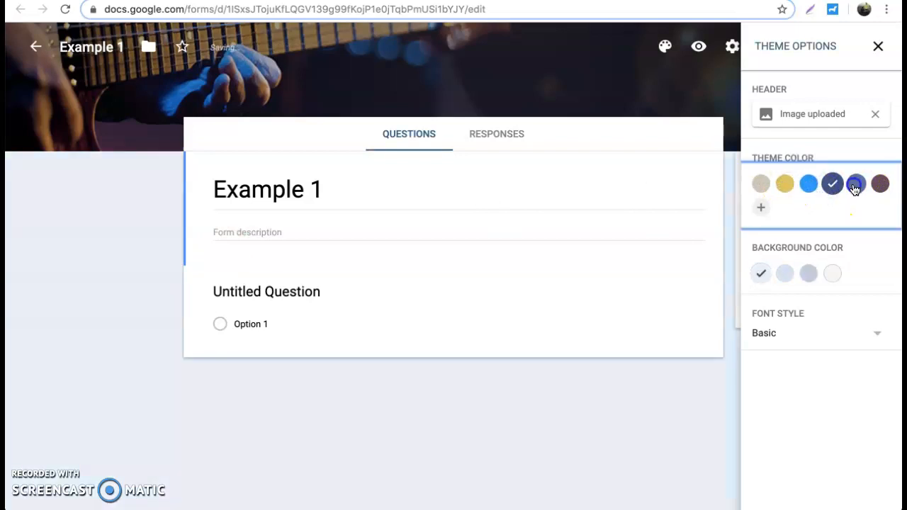
Choose the Formal font style after trying Playful, and close the theme options
{"action": "left_click", "coordinate": [866, 336]}
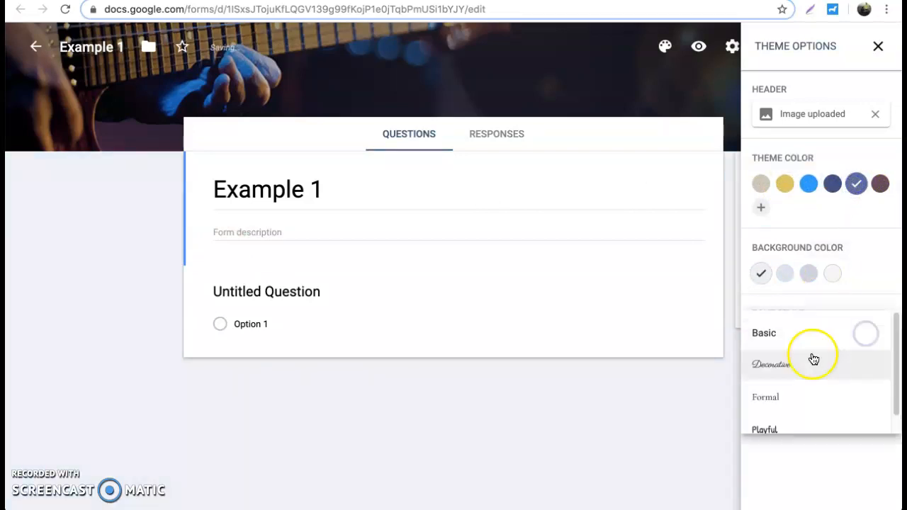
{"action": "left_click", "coordinate": [802, 379]}
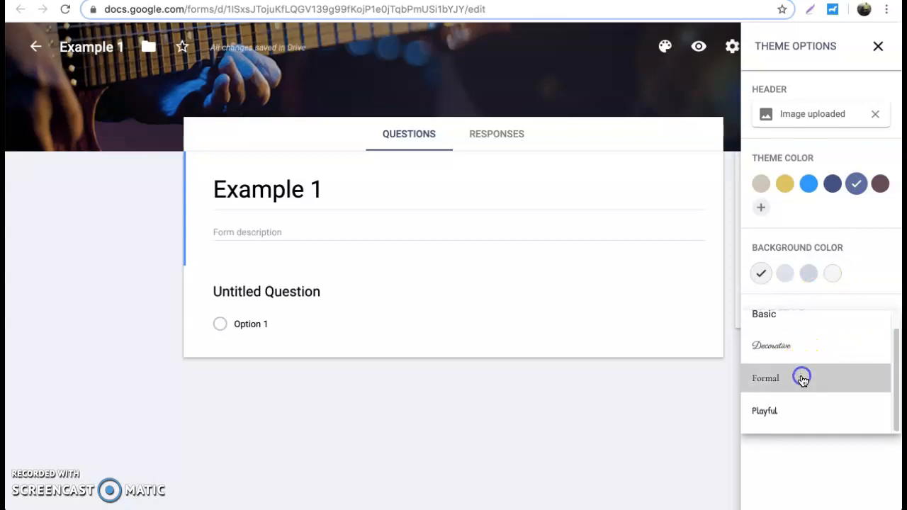
{"action": "left_click", "coordinate": [816, 344]}
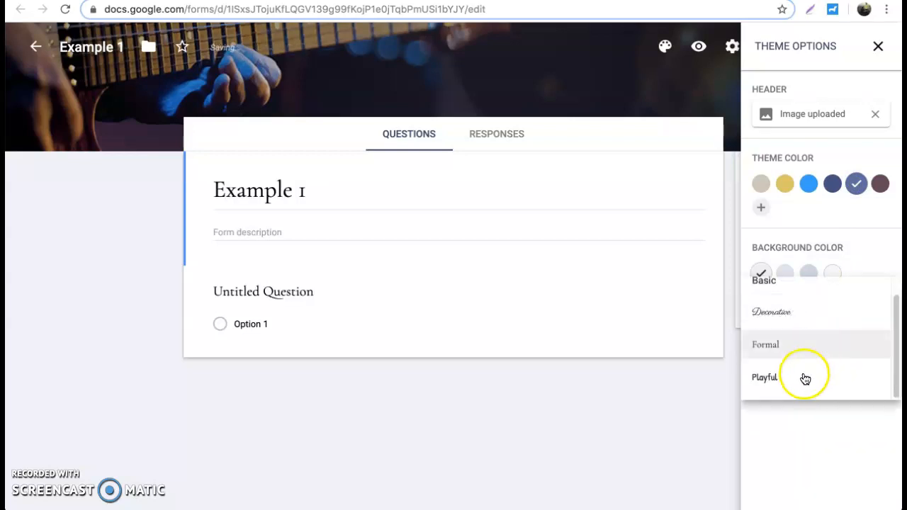
{"action": "left_click", "coordinate": [808, 377]}
{"action": "left_click", "coordinate": [818, 336]}
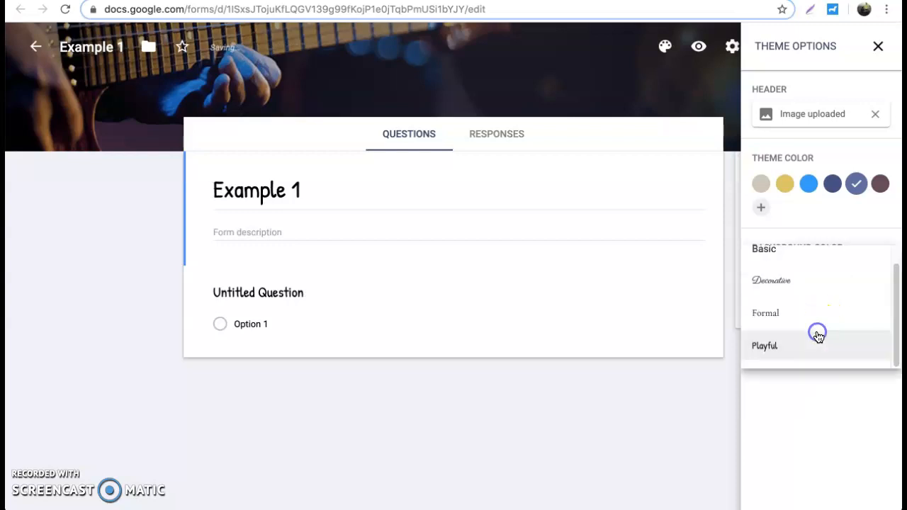
{"action": "scroll", "coordinate": [807, 326], "scroll_direction": "down", "scroll_amount": 1}
{"action": "scroll", "coordinate": [805, 325], "scroll_direction": "up", "scroll_amount": 1}
{"action": "left_click", "coordinate": [798, 343]}
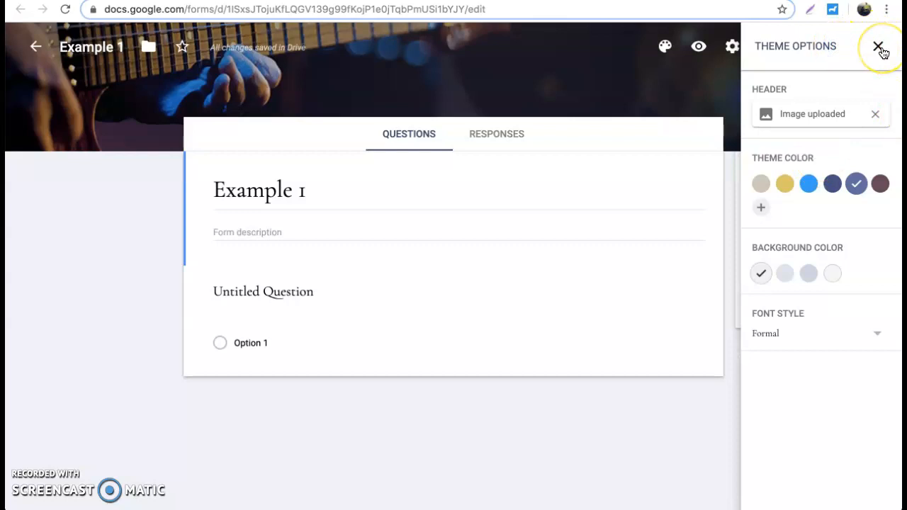
{"action": "left_click", "coordinate": [878, 48]}
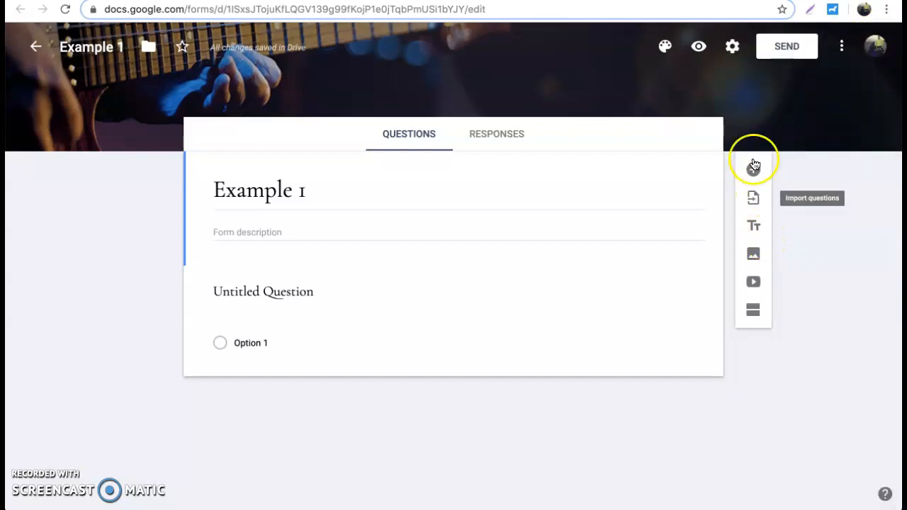
Turn on Show progress bar in the form's Presentation settings
{"action": "left_click", "coordinate": [733, 47]}
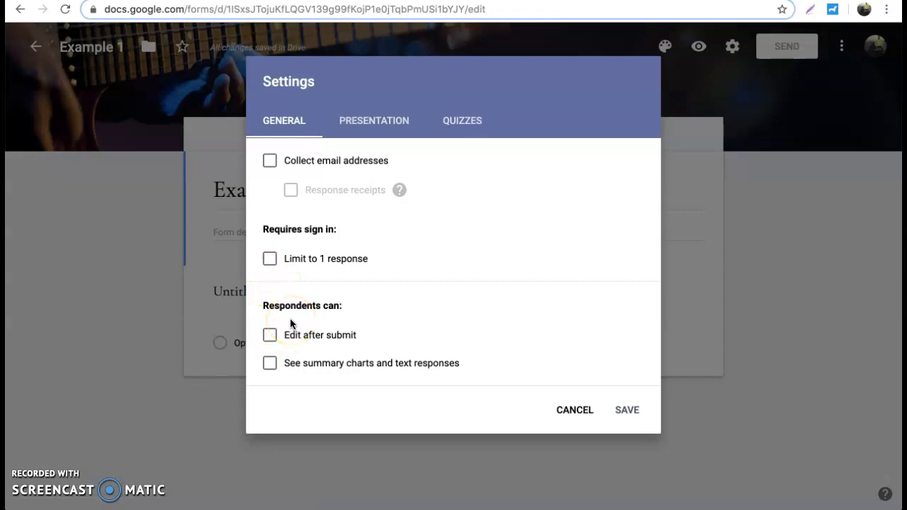
{"action": "left_click", "coordinate": [379, 119]}
{"action": "left_click", "coordinate": [269, 163]}
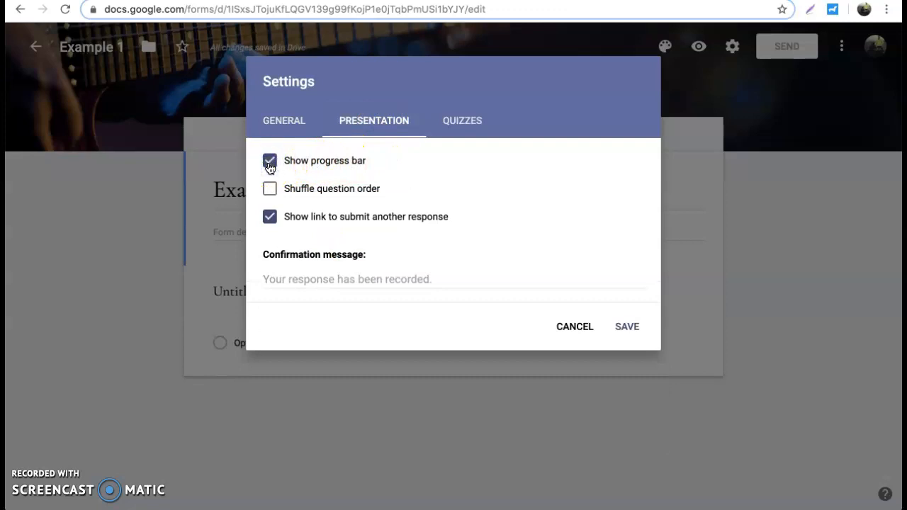
{"action": "left_click", "coordinate": [270, 190]}
Switch on 'Make this a quiz' in the Quizzes settings and save
{"action": "left_click", "coordinate": [464, 131]}
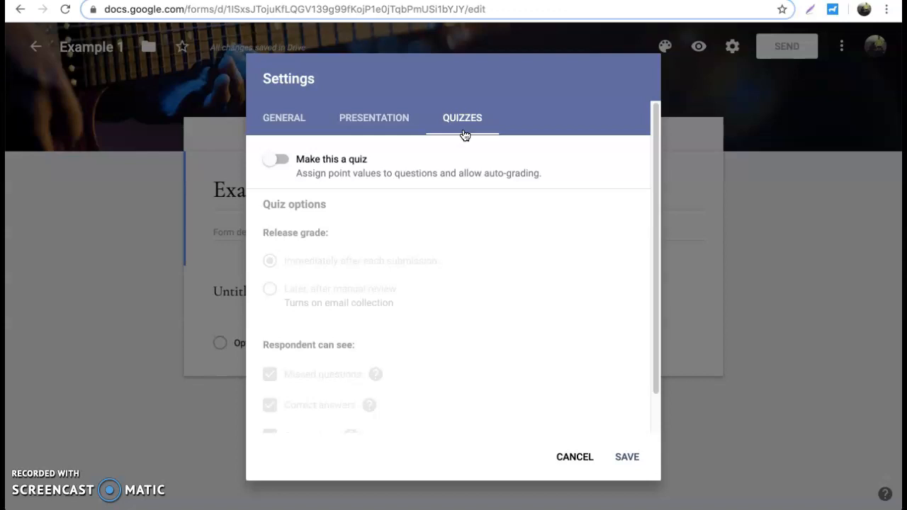
{"action": "left_click", "coordinate": [279, 160]}
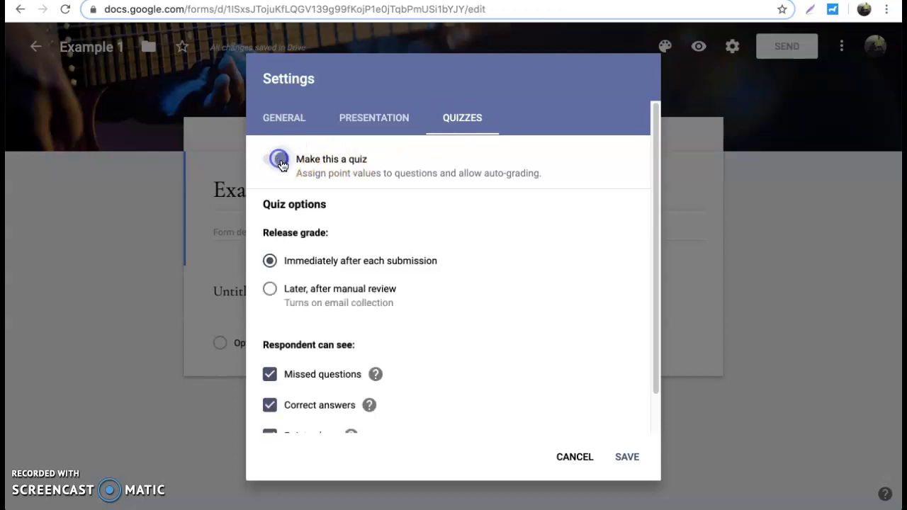
{"action": "scroll", "coordinate": [351, 255], "scroll_direction": "down", "scroll_amount": 2}
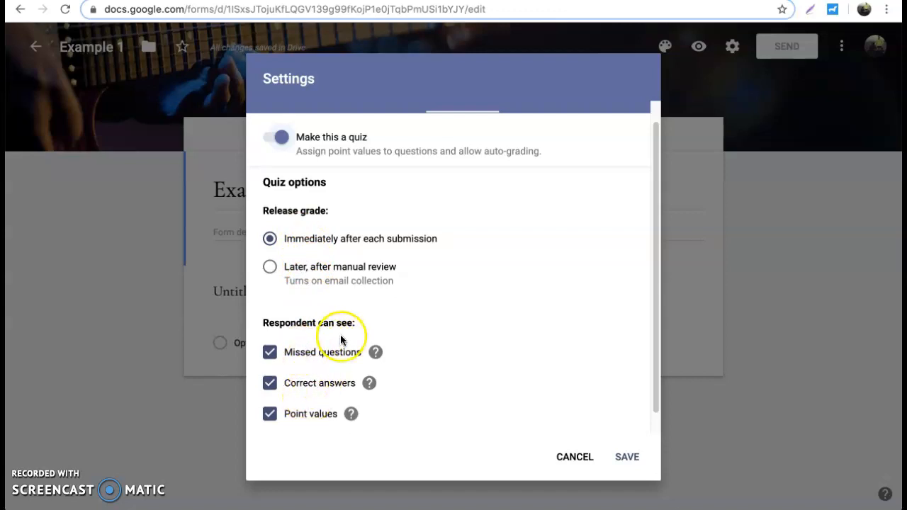
{"action": "left_click", "coordinate": [630, 462]}
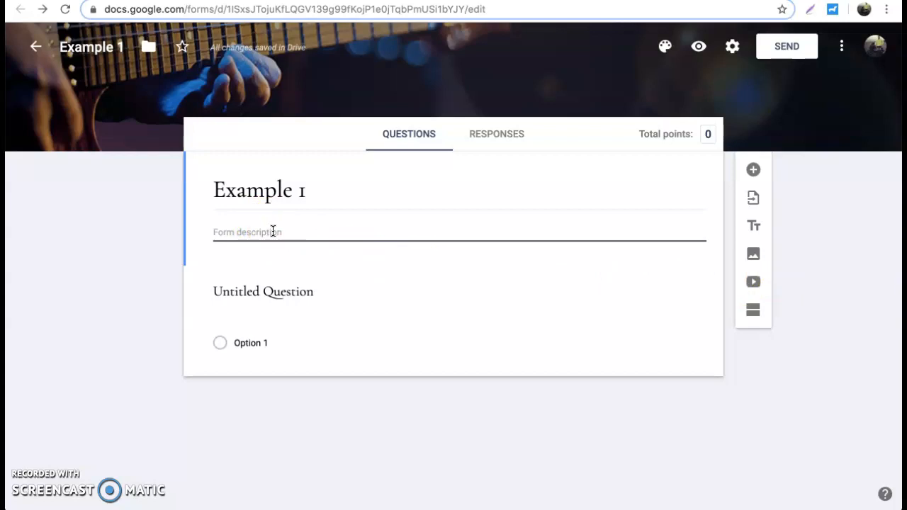
Add a new multiple-choice question and show its question-type dropdown
{"action": "left_click", "coordinate": [752, 170]}
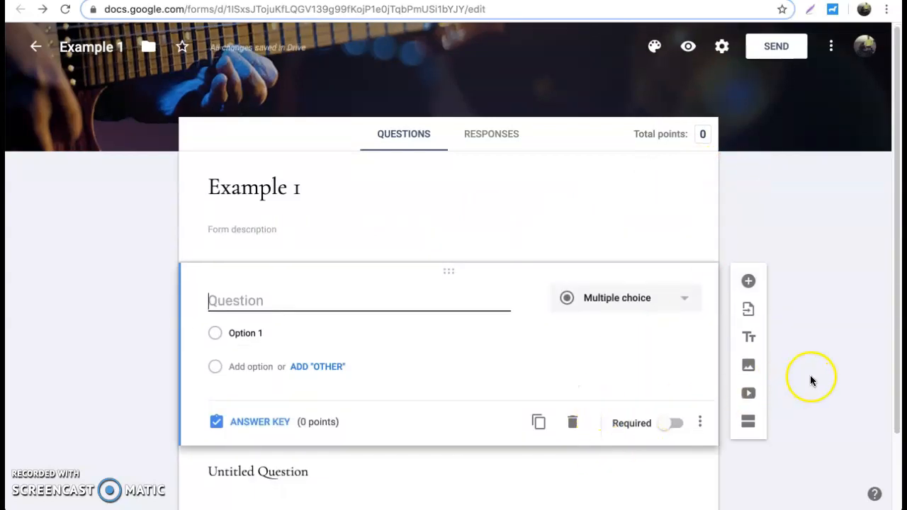
{"action": "scroll", "coordinate": [809, 378], "scroll_direction": "down", "scroll_amount": 2}
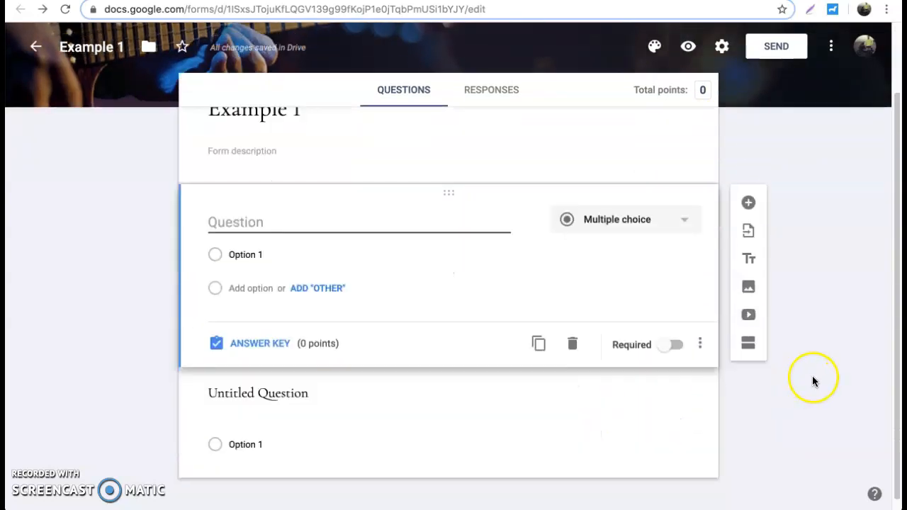
{"action": "left_click", "coordinate": [623, 226]}
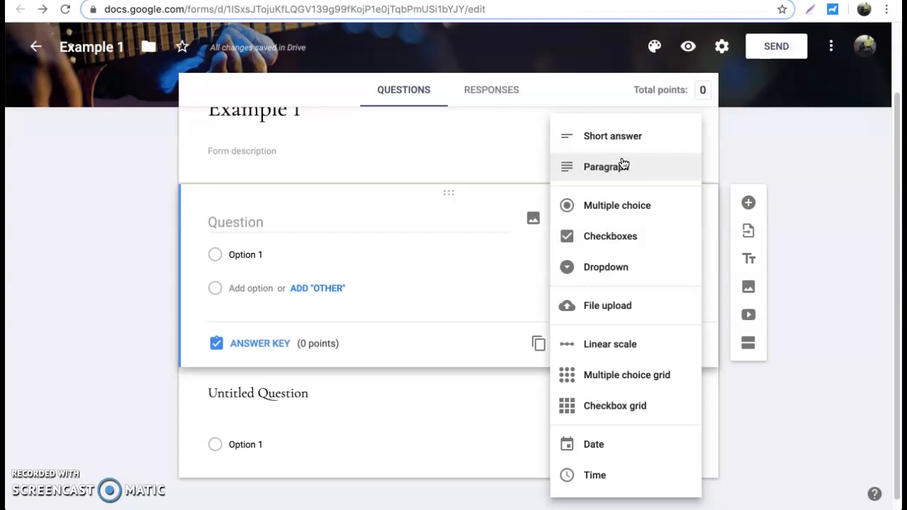
{"action": "left_click", "coordinate": [636, 204]}
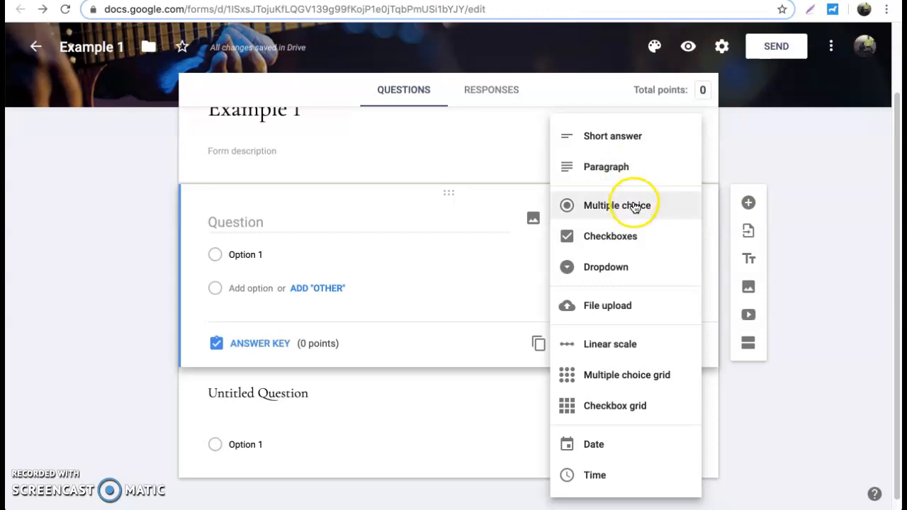
{"action": "left_click", "coordinate": [632, 241]}
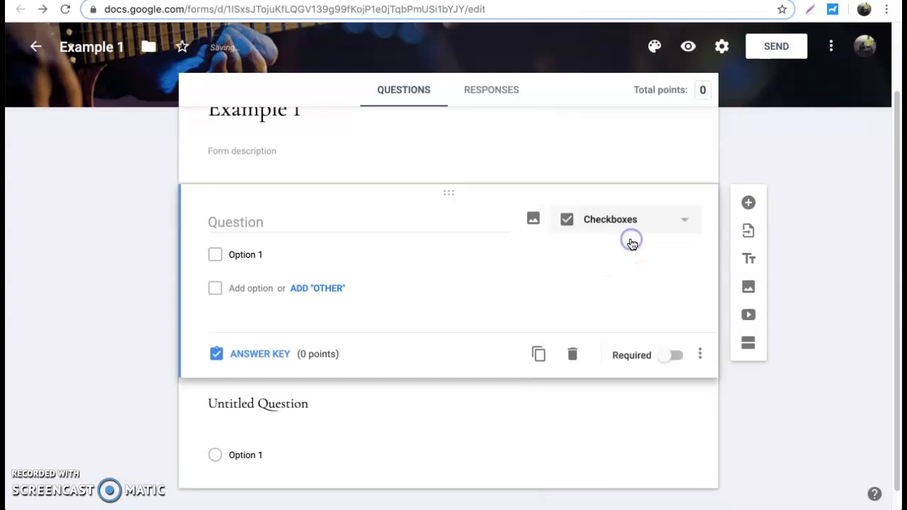
{"action": "left_click", "coordinate": [279, 247]}
{"action": "left_click", "coordinate": [224, 257]}
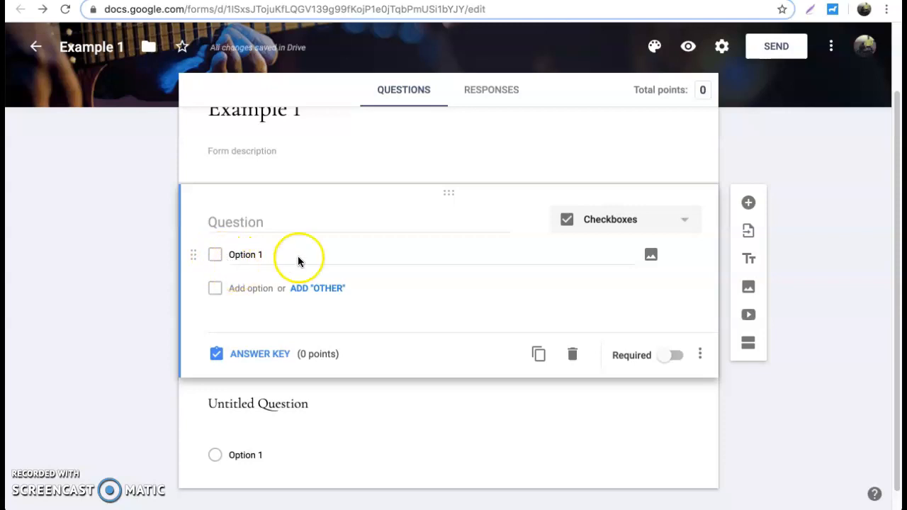
{"action": "left_click", "coordinate": [617, 227]}
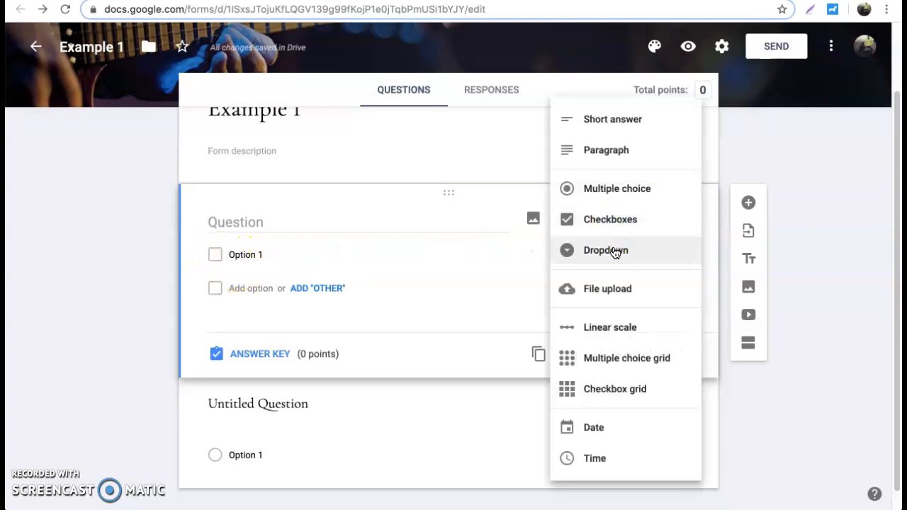
{"action": "left_click", "coordinate": [613, 250]}
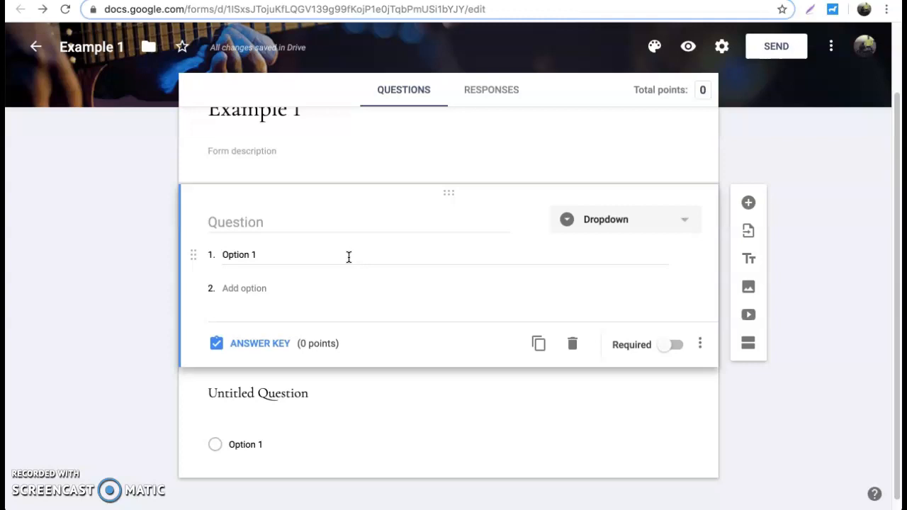
{"action": "left_click", "coordinate": [686, 219]}
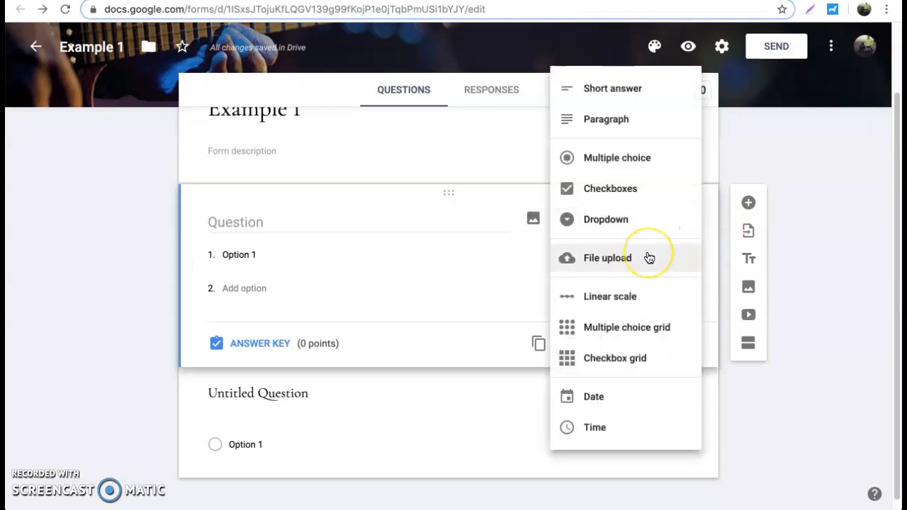
{"action": "left_click", "coordinate": [630, 296]}
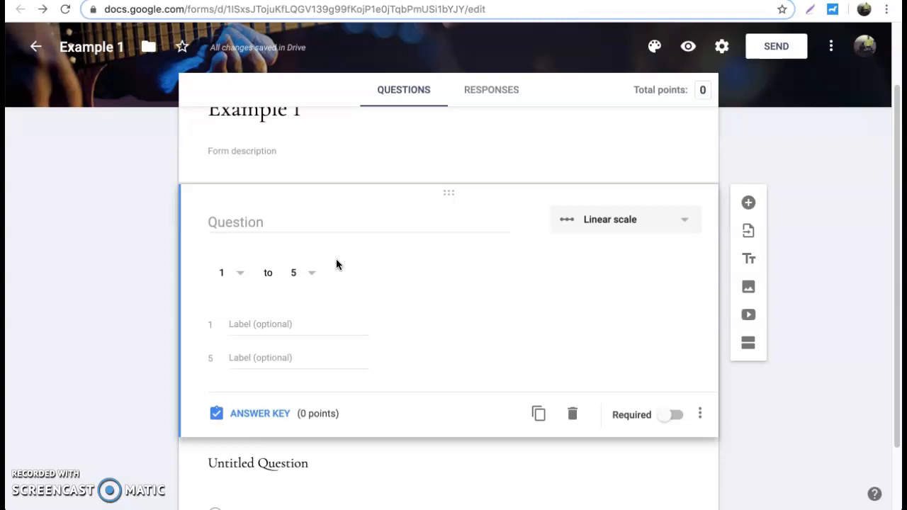
{"action": "left_click", "coordinate": [585, 225]}
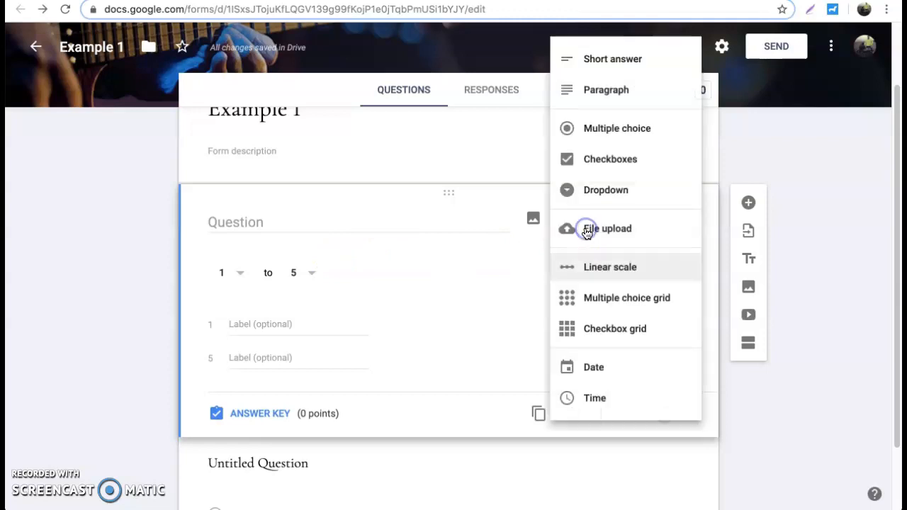
{"action": "left_click", "coordinate": [595, 292]}
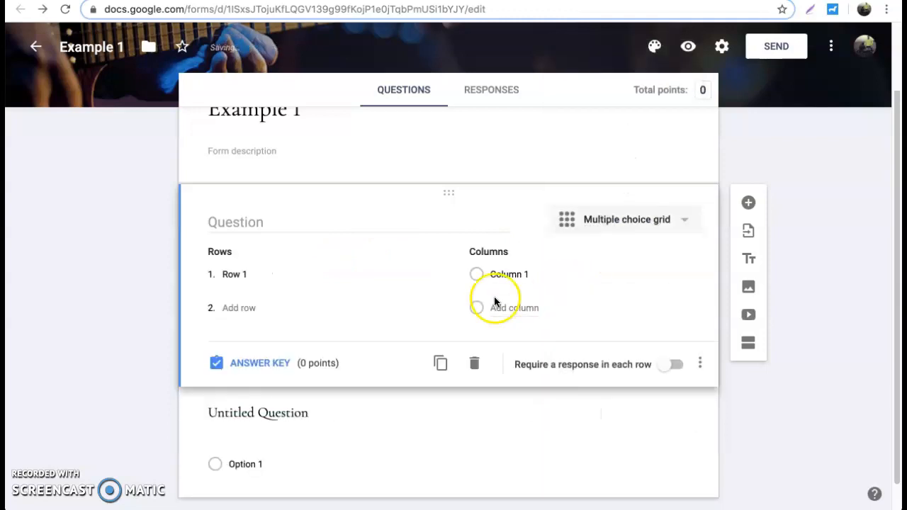
{"action": "left_click", "coordinate": [589, 231]}
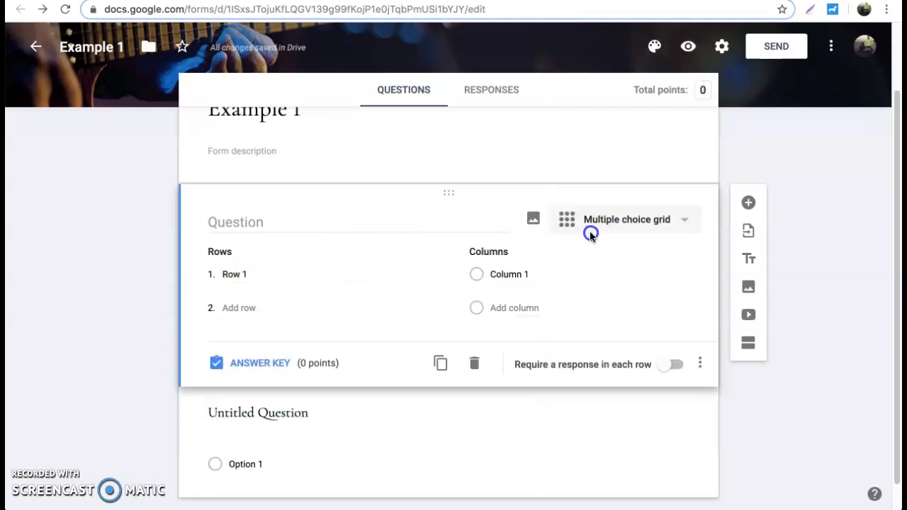
{"action": "left_click", "coordinate": [604, 327]}
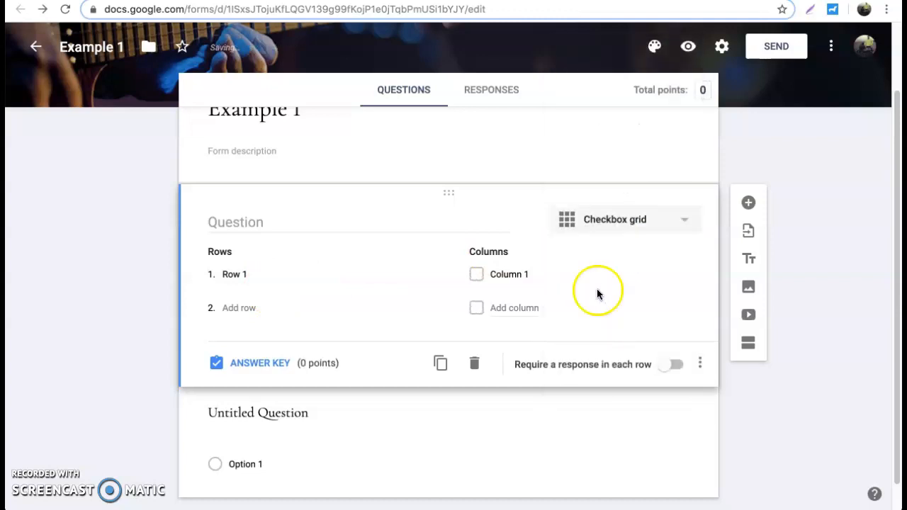
{"action": "left_click", "coordinate": [614, 222]}
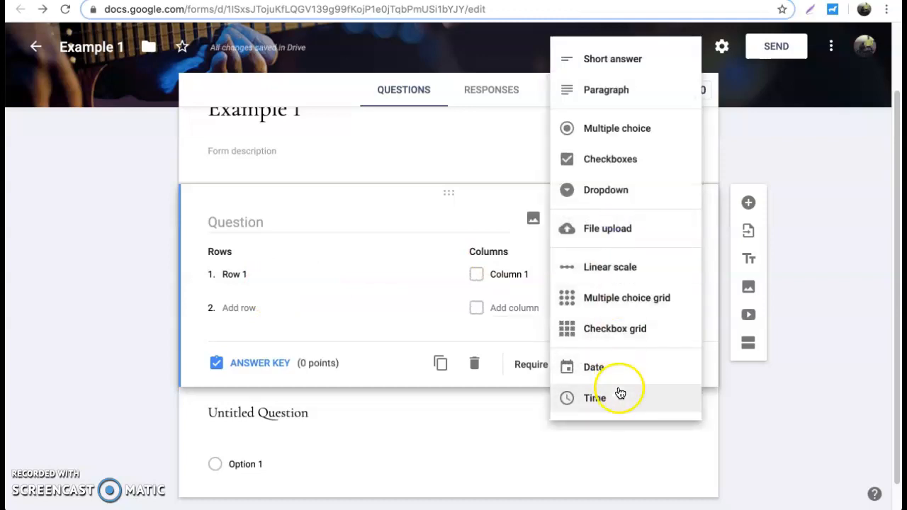
{"action": "left_click", "coordinate": [800, 259]}
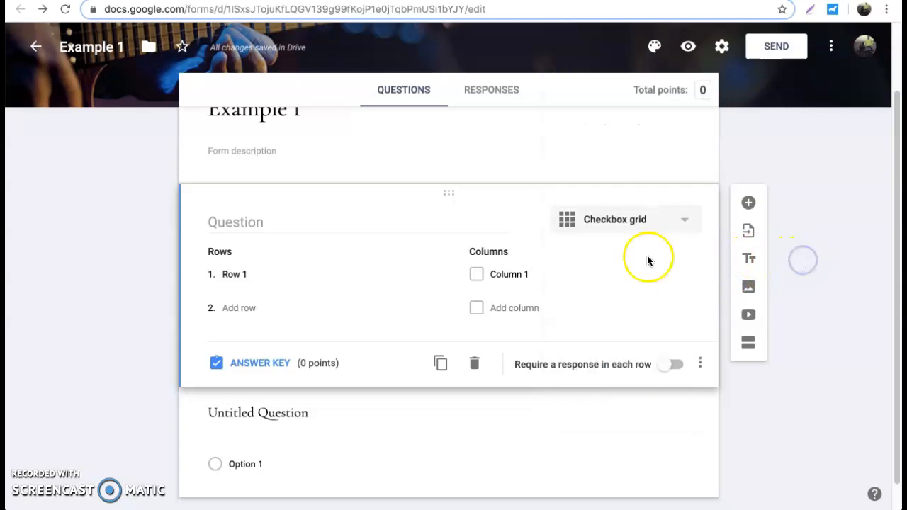
{"action": "left_click", "coordinate": [609, 220]}
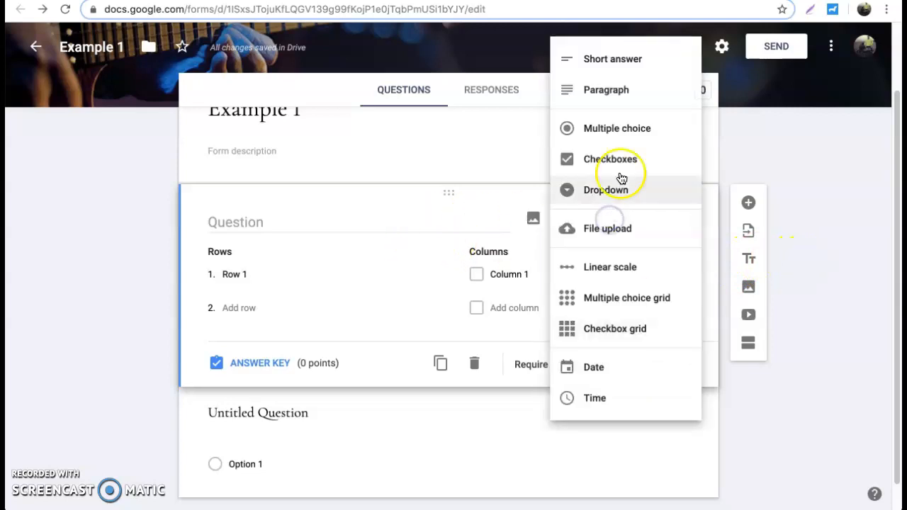
{"action": "left_click", "coordinate": [616, 128]}
Enter the question 'What is 1 +1?' and set the first answer option to 1
{"action": "left_click", "coordinate": [354, 224]}
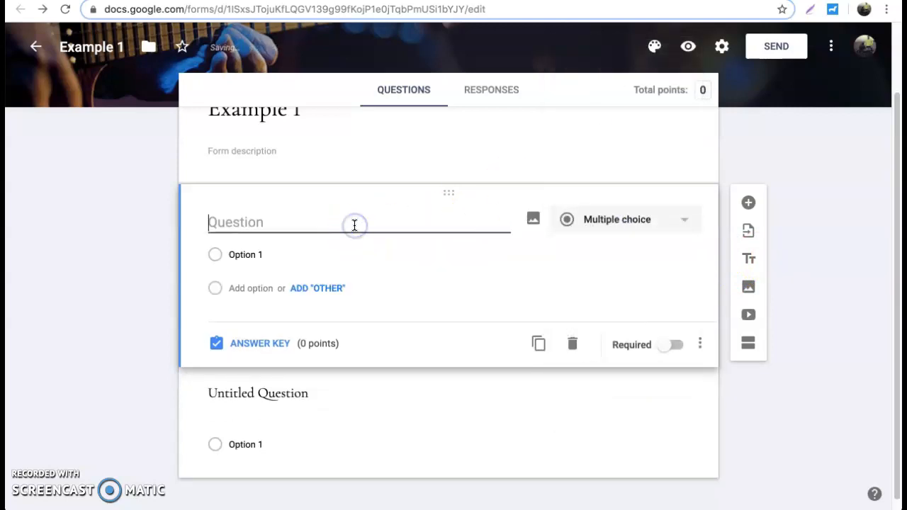
{"action": "type", "text": "What is "}
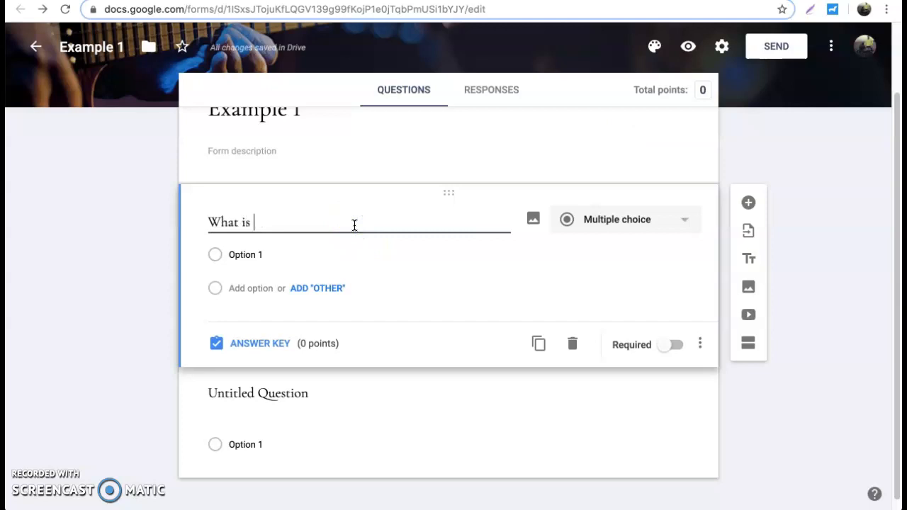
{"action": "type", "text": "r ="}
{"action": "type", "text": "+1"}
{"action": "type", "text": "?"}
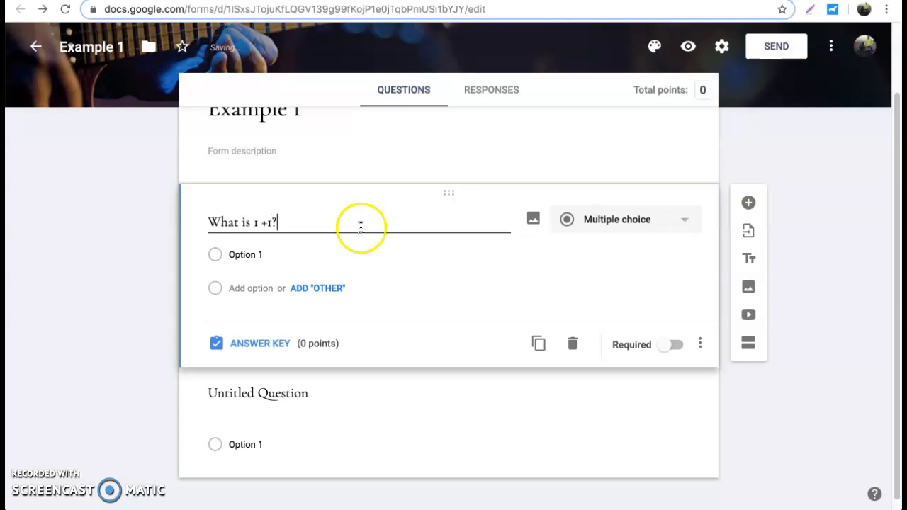
{"action": "left_click", "coordinate": [318, 248]}
{"action": "type", "text": "1"}
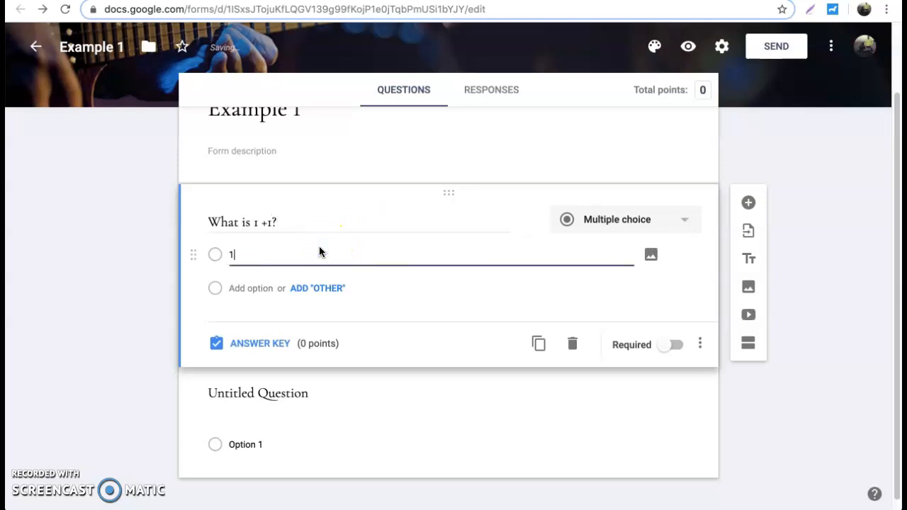
{"action": "left_click", "coordinate": [251, 288]}
{"action": "left_click", "coordinate": [248, 310]}
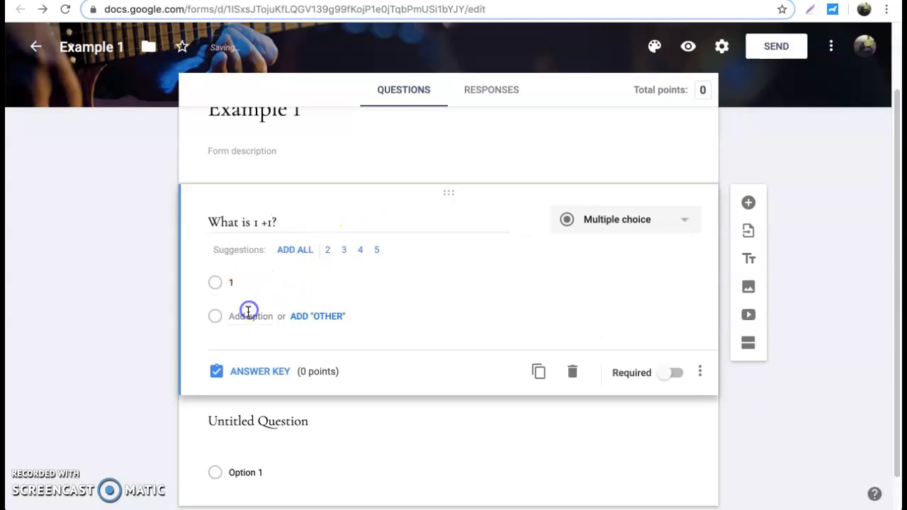
Add 2, 3 and 4 as the remaining answer options
{"action": "left_click", "coordinate": [327, 250]}
{"action": "left_click", "coordinate": [328, 250]}
{"action": "left_click", "coordinate": [328, 249]}
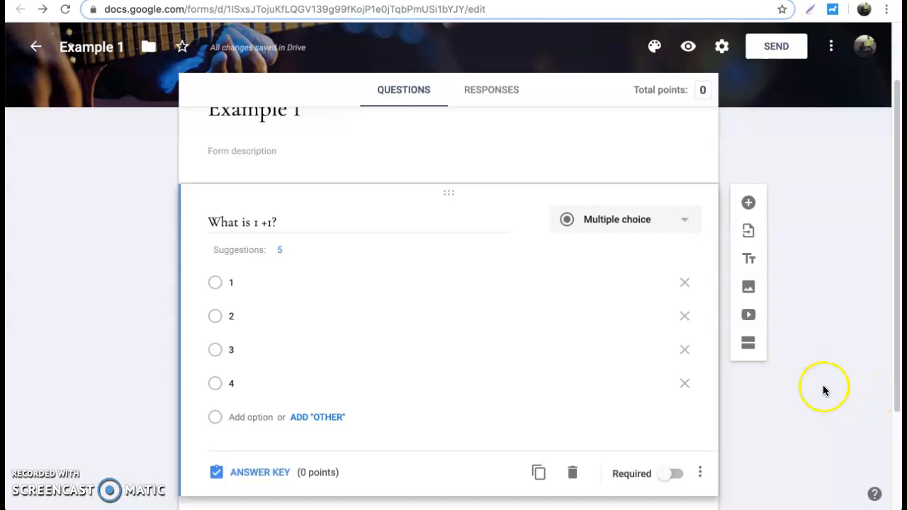
{"action": "left_click", "coordinate": [497, 444]}
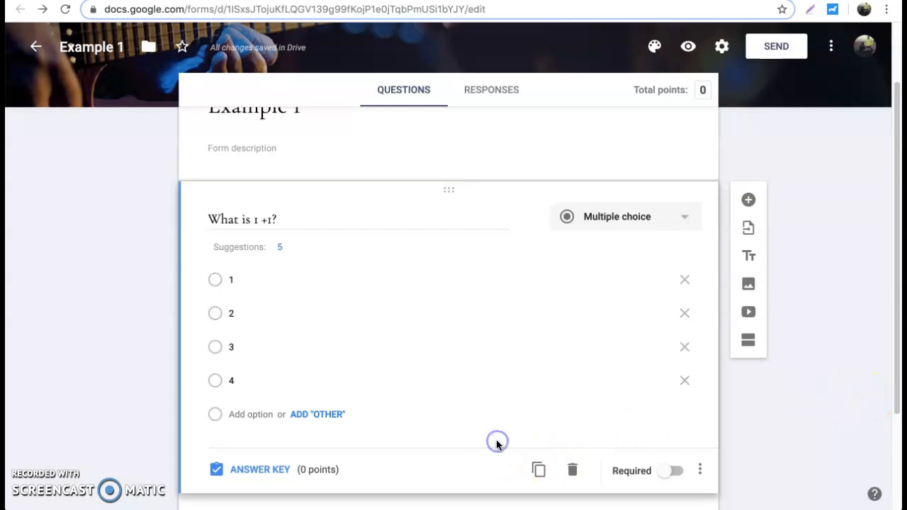
{"action": "scroll", "coordinate": [496, 445], "scroll_direction": "down", "scroll_amount": 2}
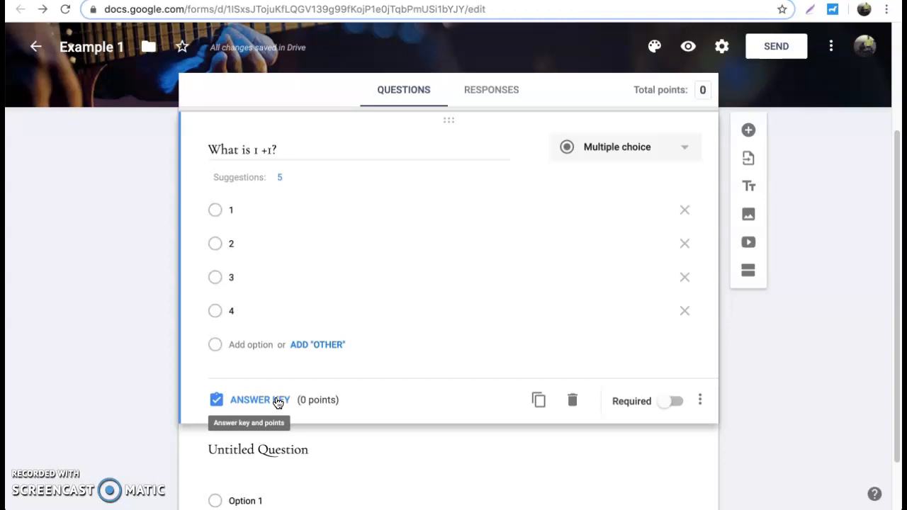
In the answer key, mark 2 as correct and award 1 point
{"action": "left_click", "coordinate": [278, 402]}
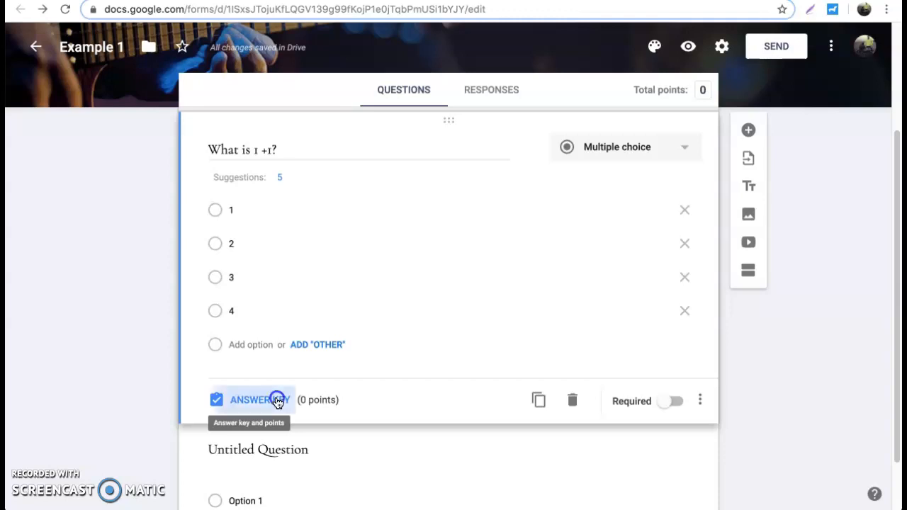
{"action": "left_click", "coordinate": [264, 397]}
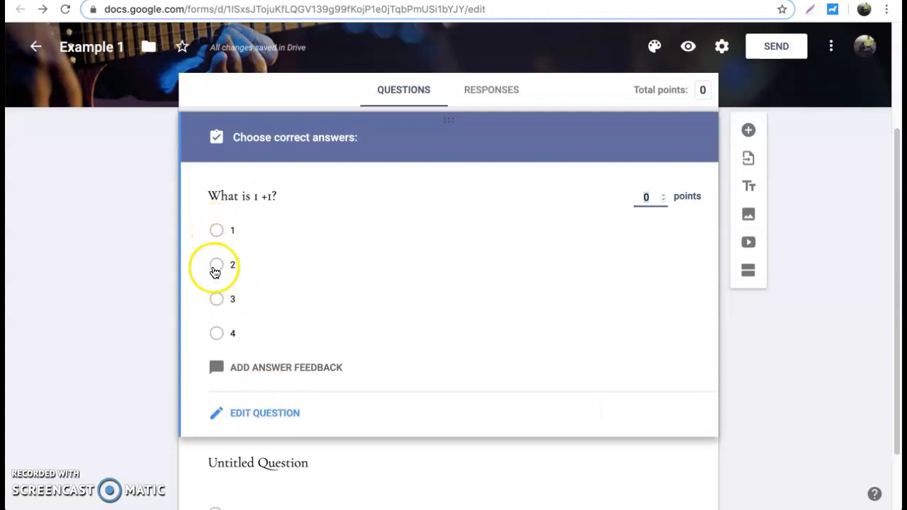
{"action": "left_click", "coordinate": [217, 264]}
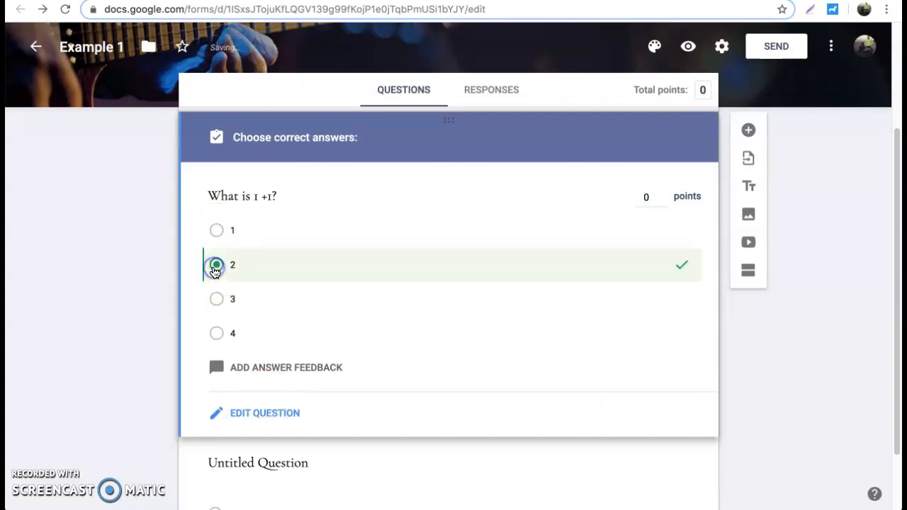
{"action": "left_click", "coordinate": [663, 194]}
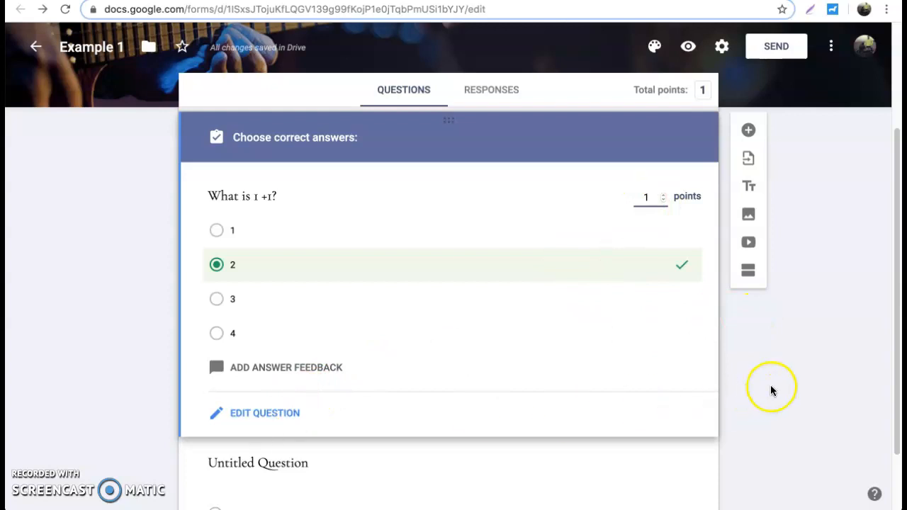
{"action": "left_click", "coordinate": [271, 409]}
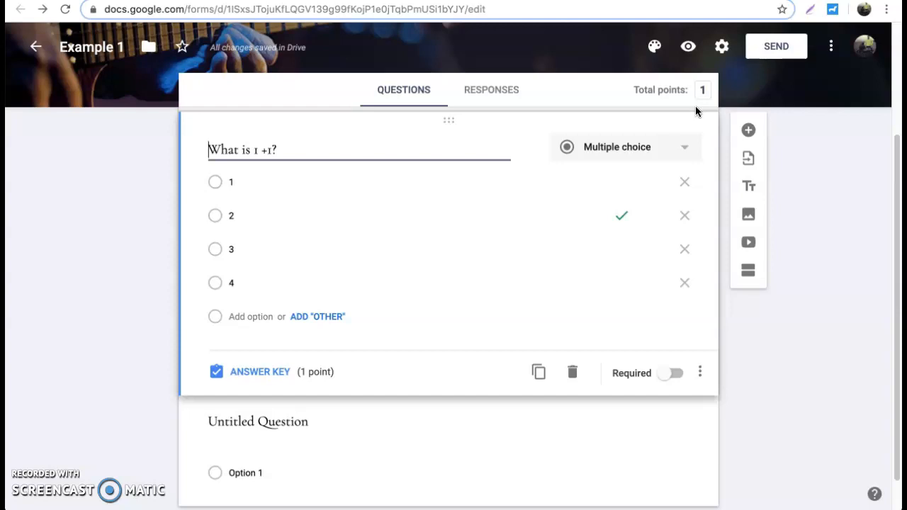
Toggle Required on and back off, then open and close the question's extra options
{"action": "left_click", "coordinate": [677, 374]}
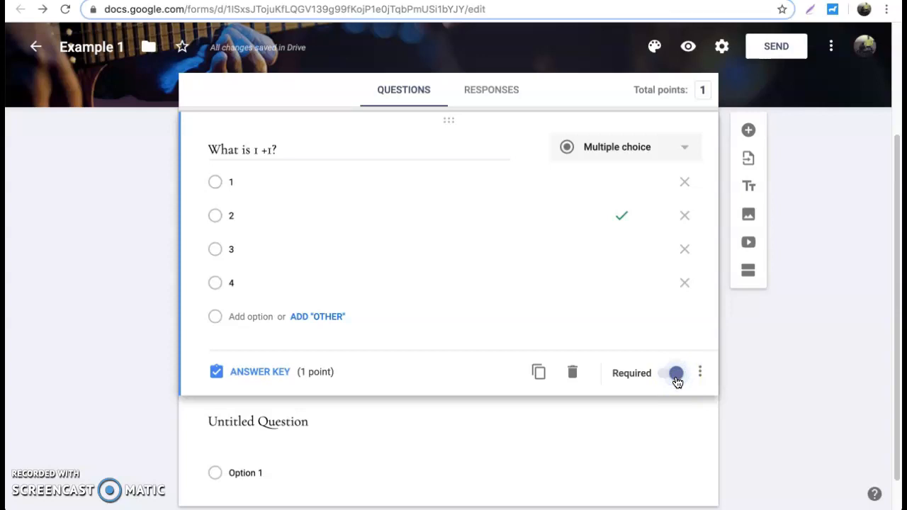
{"action": "left_click", "coordinate": [677, 376]}
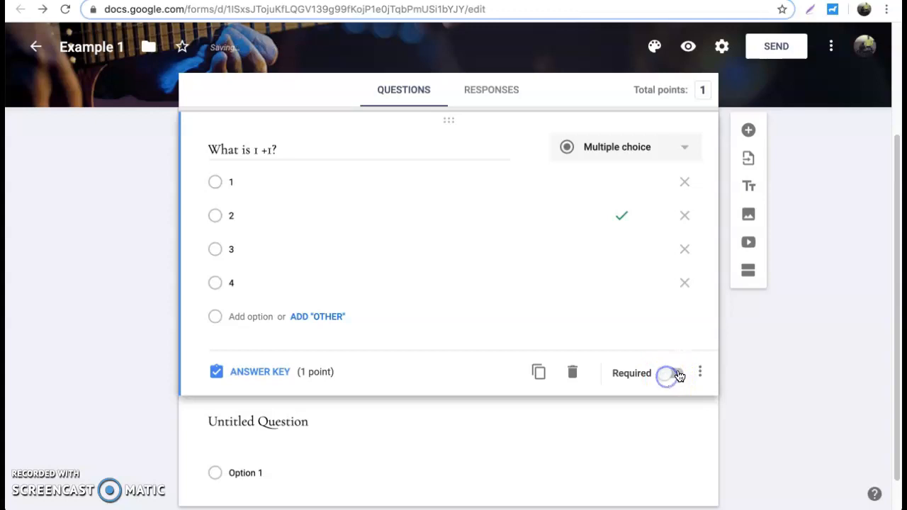
{"action": "left_click", "coordinate": [700, 374]}
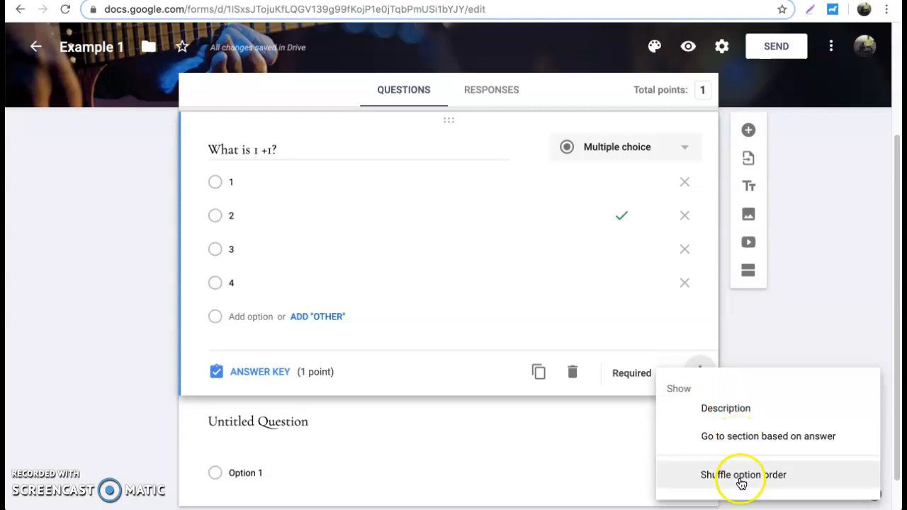
{"action": "left_click", "coordinate": [782, 355]}
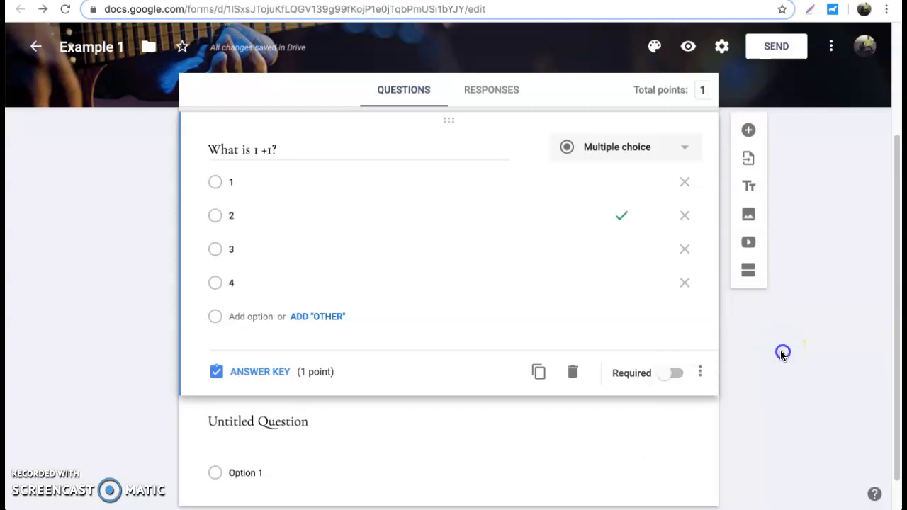
Delete the duplicated math copy, the blank untitled question and a new title block, leaving 'What is 1 +1?'
{"action": "left_click", "coordinate": [538, 374]}
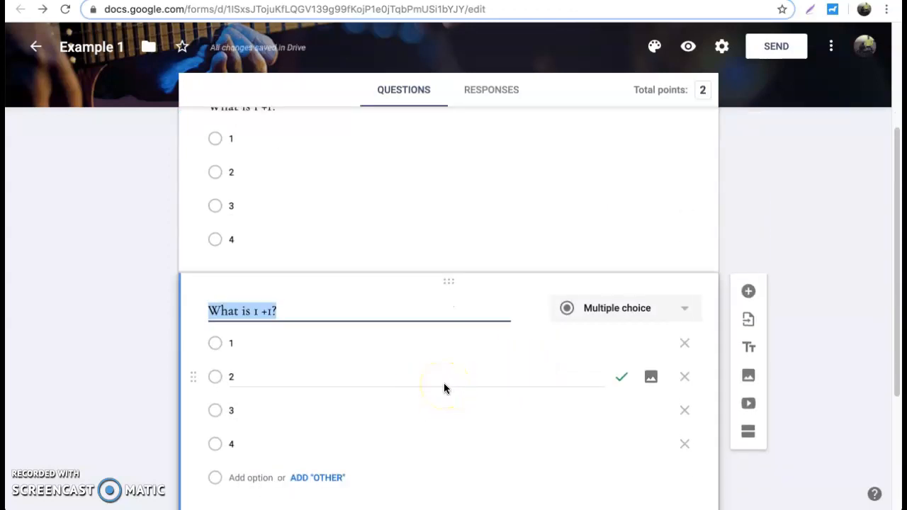
{"action": "scroll", "coordinate": [444, 386], "scroll_direction": "down", "scroll_amount": 2}
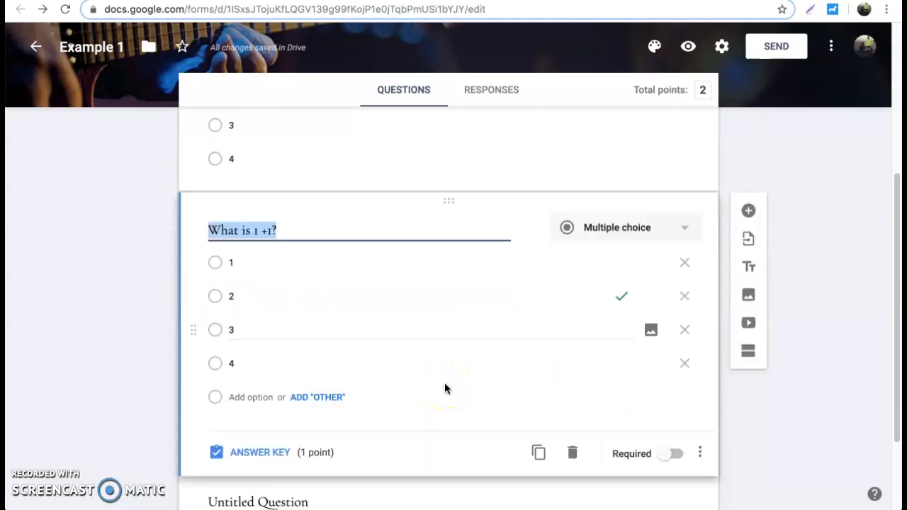
{"action": "left_click", "coordinate": [571, 459]}
{"action": "left_click", "coordinate": [542, 401]}
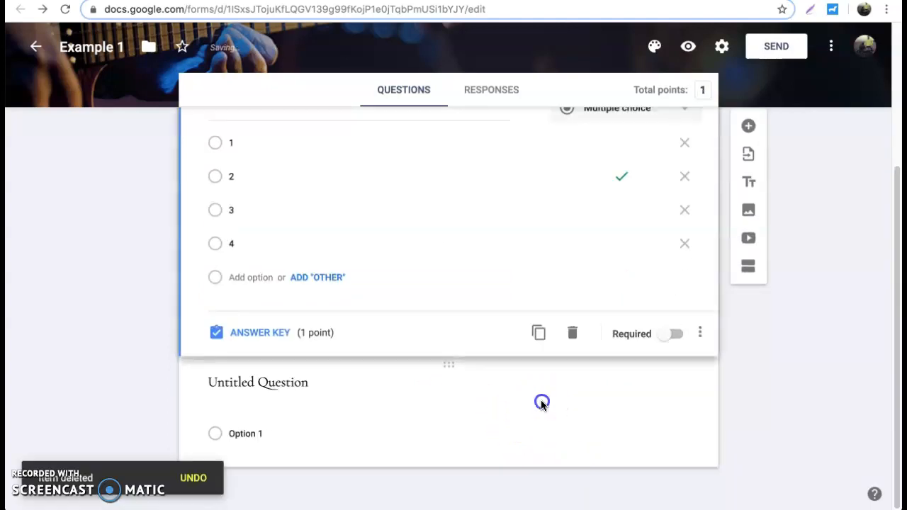
{"action": "left_click", "coordinate": [577, 442]}
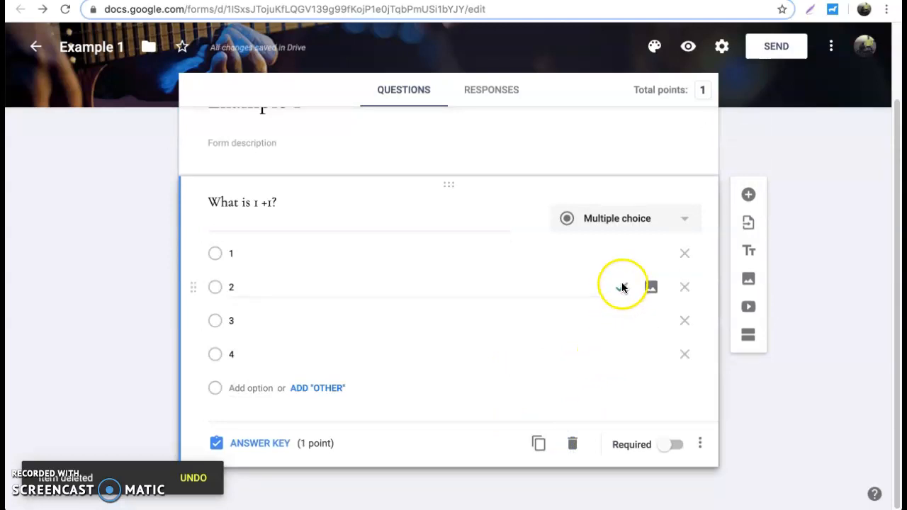
{"action": "left_click", "coordinate": [755, 260]}
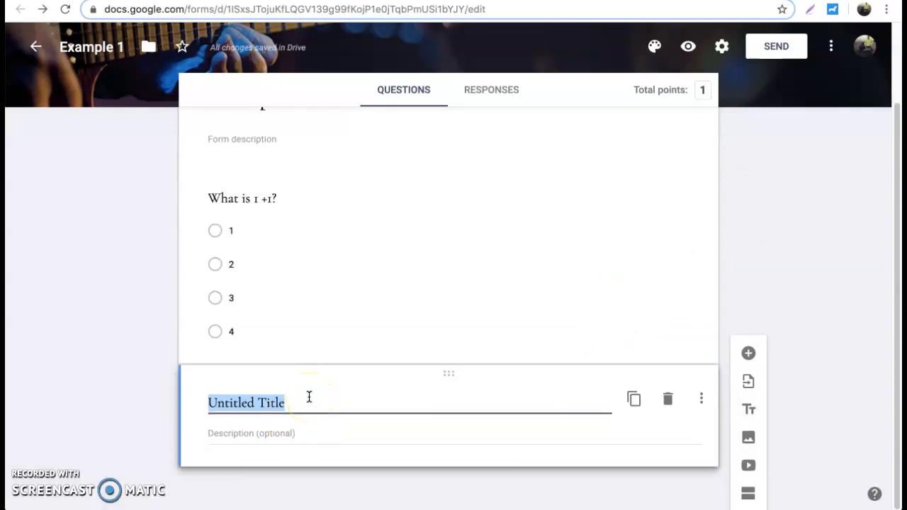
{"action": "left_click", "coordinate": [668, 401]}
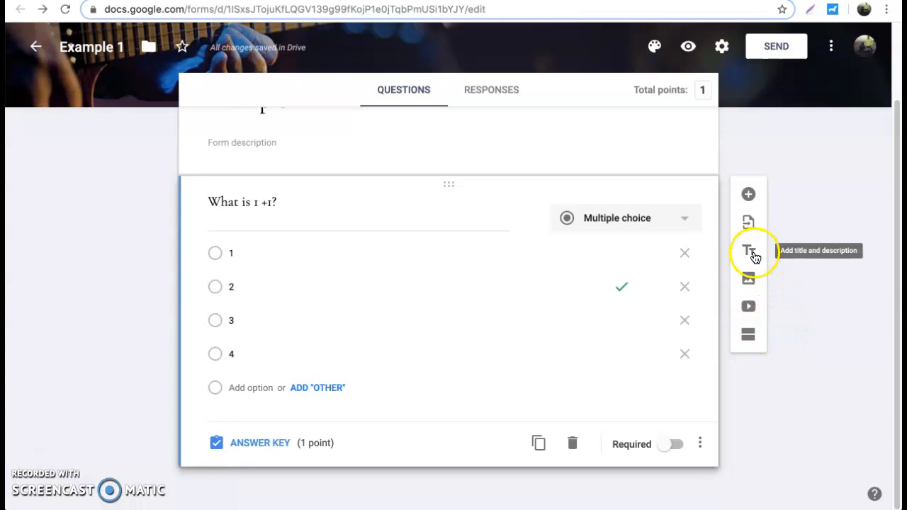
Add a blank question, then insert the first street photo from an 'ashland' image search
{"action": "left_click", "coordinate": [745, 197]}
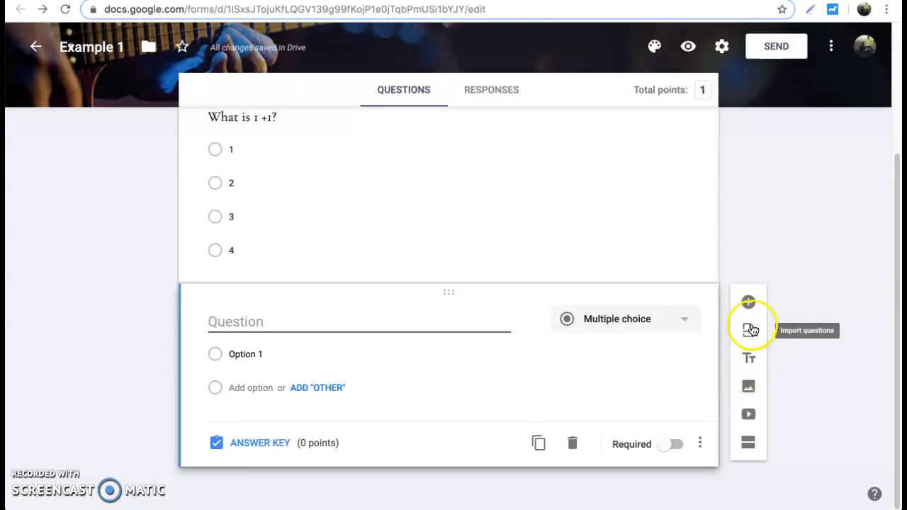
{"action": "left_click", "coordinate": [747, 385]}
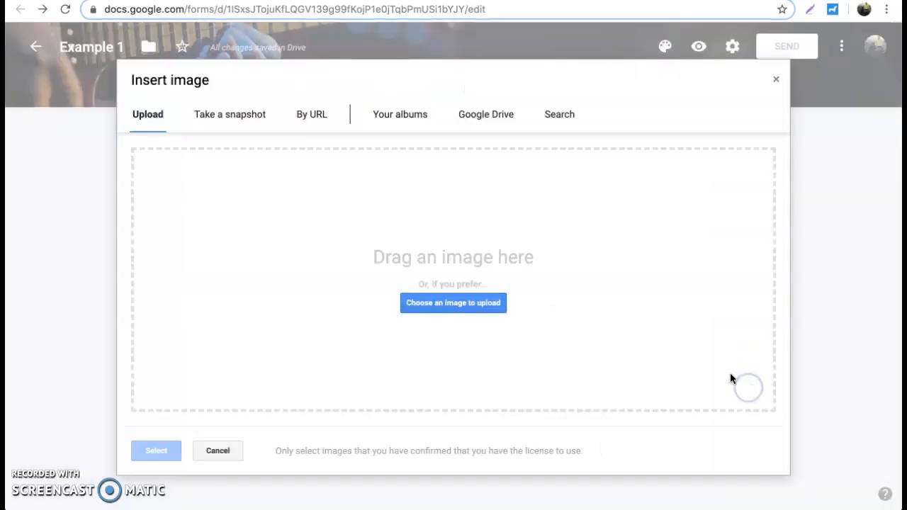
{"action": "left_click", "coordinate": [555, 120]}
{"action": "type", "text": "ashalnd"}
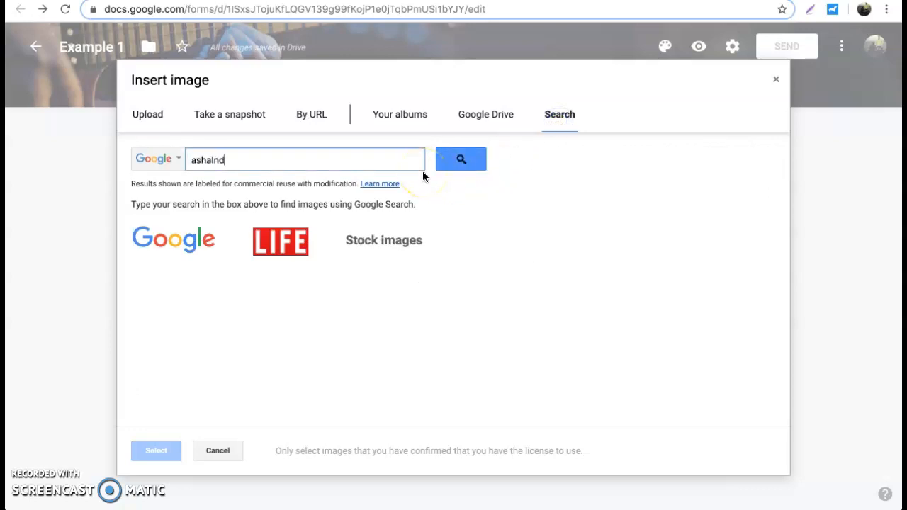
{"action": "key", "text": "Return"}
{"action": "double_click", "coordinate": [304, 167]}
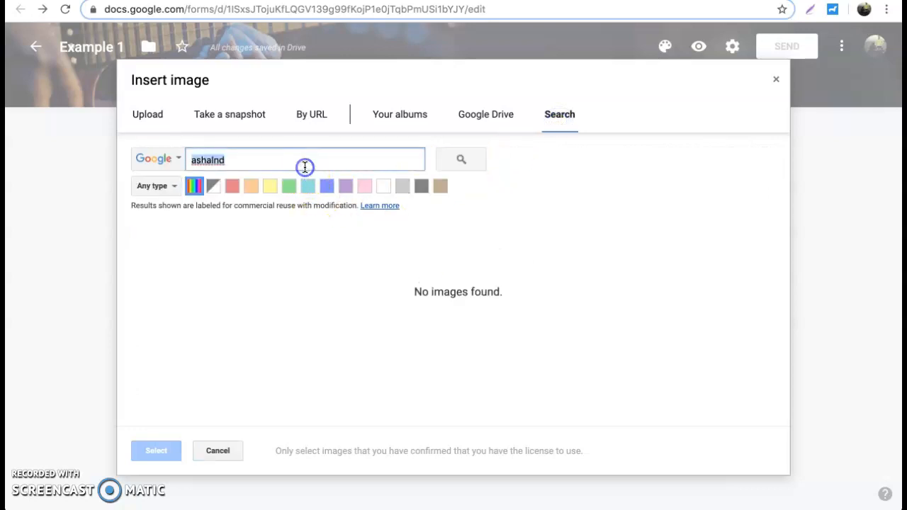
{"action": "type", "text": "ash"}
{"action": "key", "text": "Return"}
{"action": "left_click", "coordinate": [182, 275]}
{"action": "left_click", "coordinate": [164, 457]}
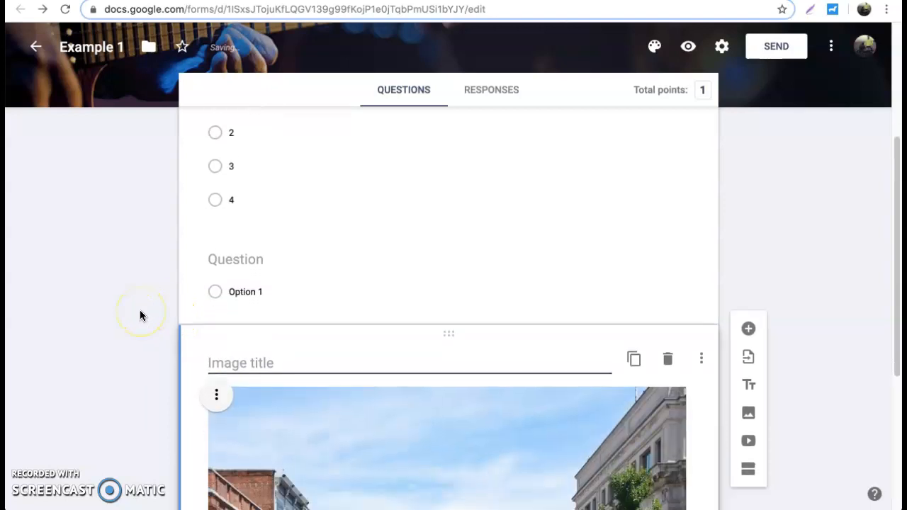
Move the street photo above the blank question, shrink it to about half size, and center it
{"action": "left_click_drag", "start_coordinate": [444, 243], "coordinate": [435, 305]}
{"action": "left_click", "coordinate": [283, 283]}
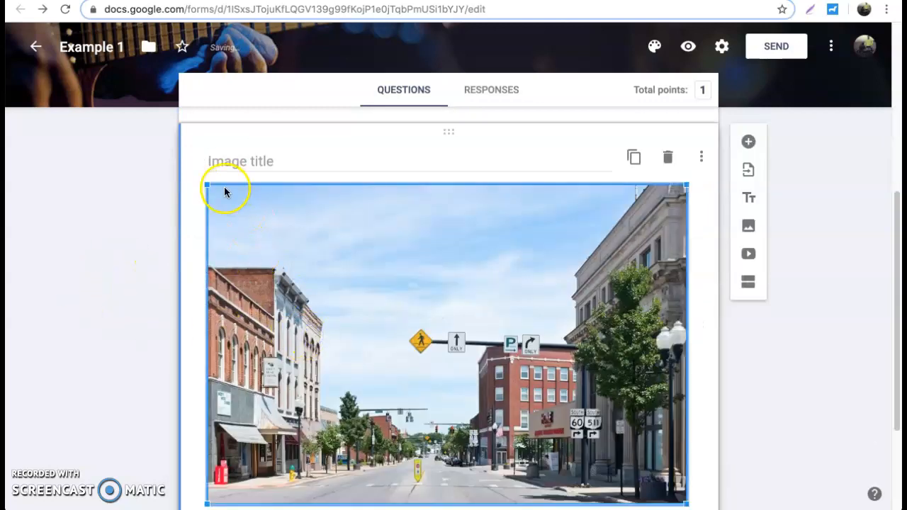
{"action": "left_click_drag", "start_coordinate": [207, 186], "coordinate": [470, 399]}
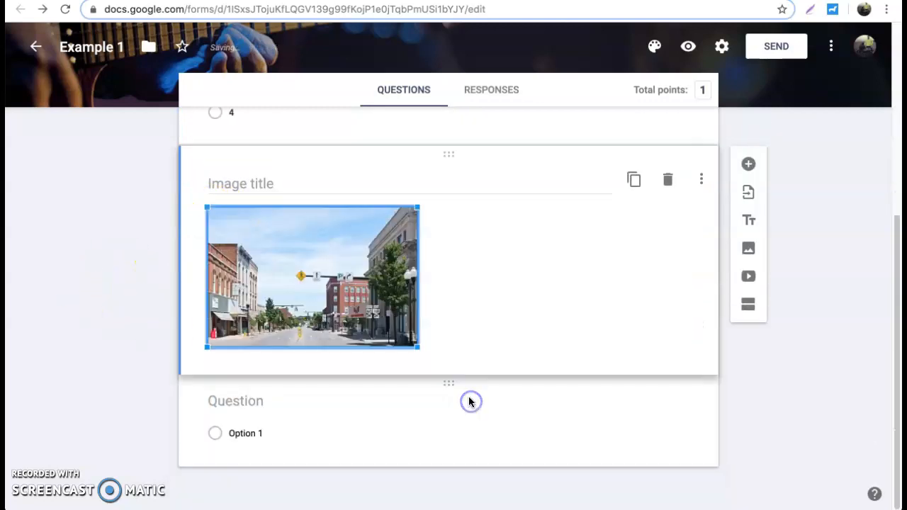
{"action": "left_click", "coordinate": [216, 215]}
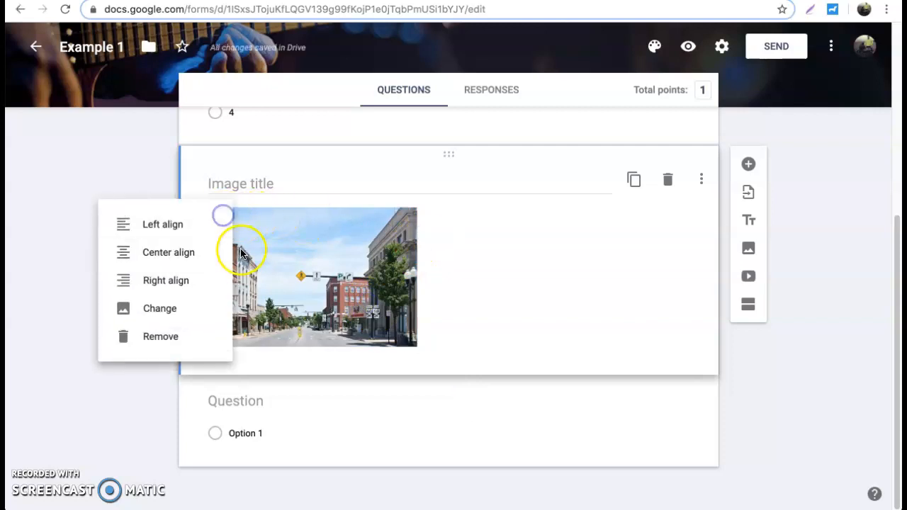
{"action": "left_click", "coordinate": [186, 261]}
{"action": "left_click", "coordinate": [358, 218]}
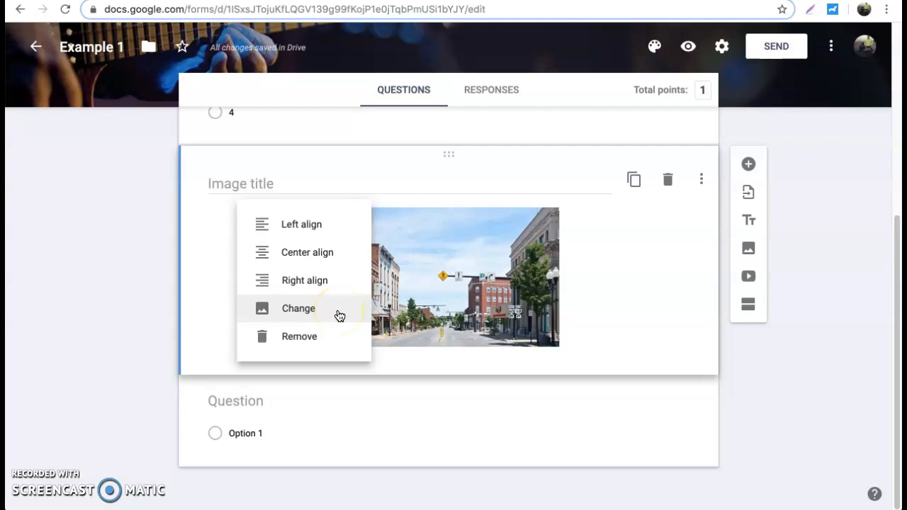
{"action": "left_click", "coordinate": [266, 403]}
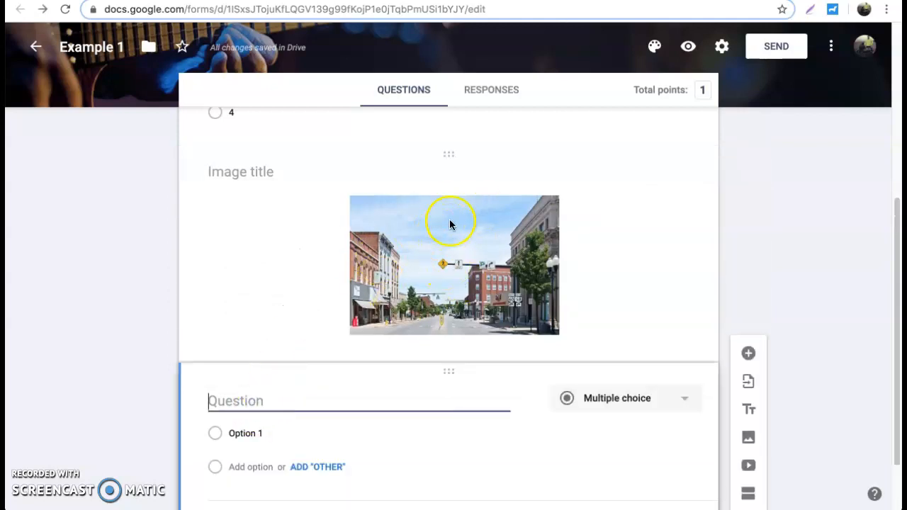
Title the question 'What town is this?' and make it multiple choice
{"action": "type", "text": "What town is this?"}
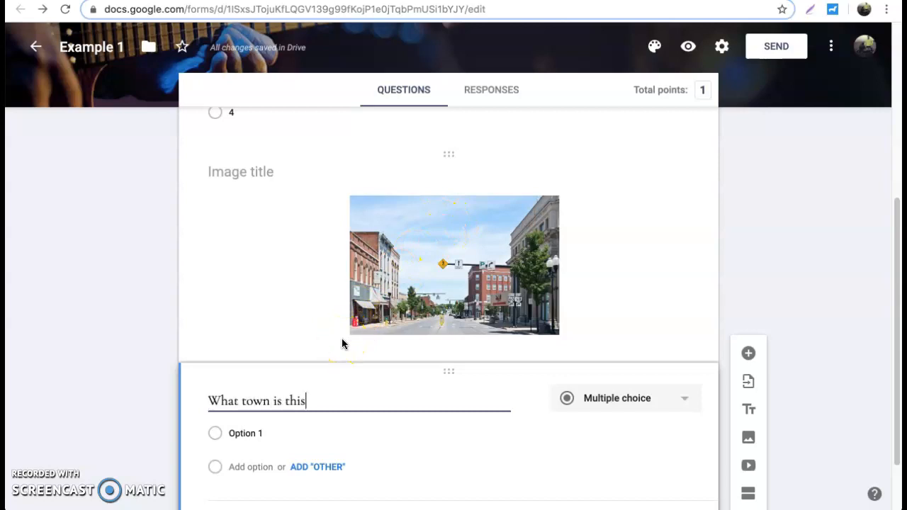
{"action": "left_click", "coordinate": [590, 408]}
{"action": "left_click", "coordinate": [625, 205]}
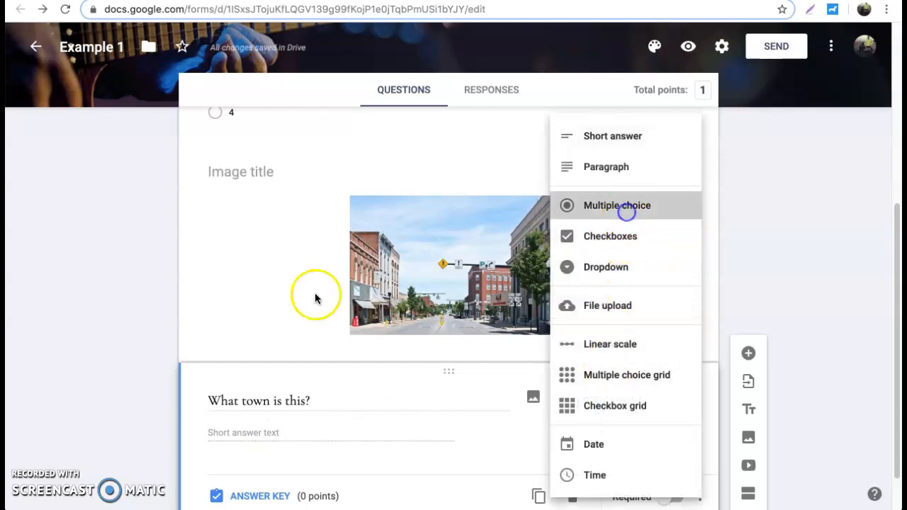
Add the answer choices Ashland, Mansfield and Xenia
{"action": "left_click", "coordinate": [245, 410]}
{"action": "type", "text": "Aa"}
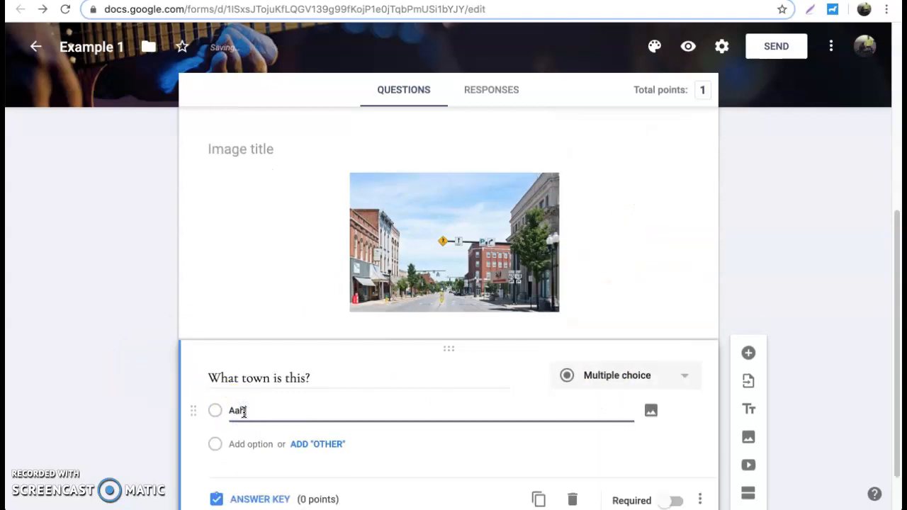
{"action": "key", "text": "BackSpace"}
{"action": "key", "text": "BackSpace"}
{"action": "key", "text": "BackSpace"}
{"action": "left_click", "coordinate": [253, 445]}
{"action": "type", "text": "mansfield"}
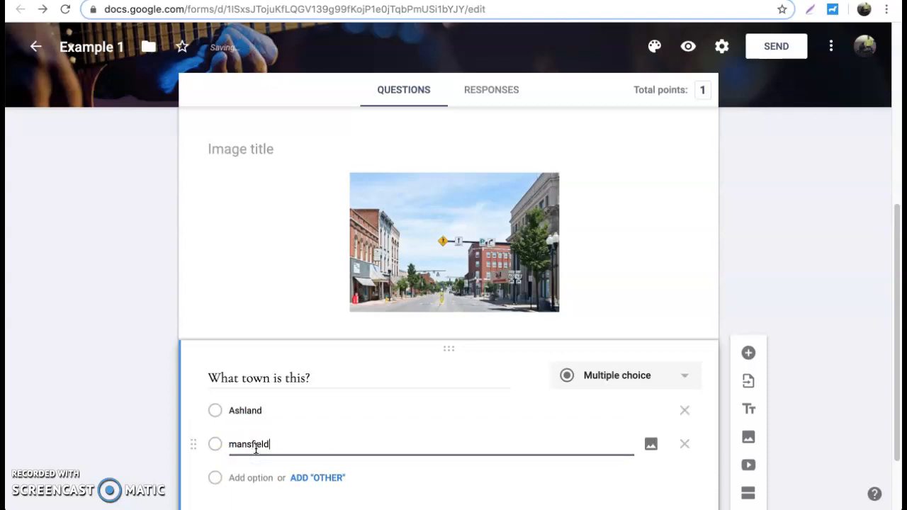
{"action": "type", "text": "M"}
{"action": "left_click", "coordinate": [250, 479]}
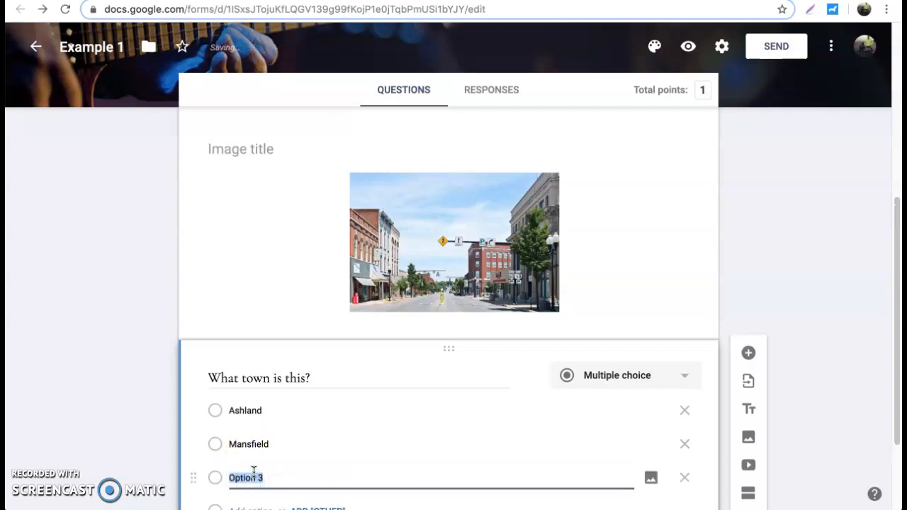
{"action": "left_click", "coordinate": [156, 462]}
{"action": "scroll", "coordinate": [156, 460], "scroll_direction": "down", "scroll_amount": 1}
{"action": "scroll", "coordinate": [177, 425], "scroll_direction": "down", "scroll_amount": 1}
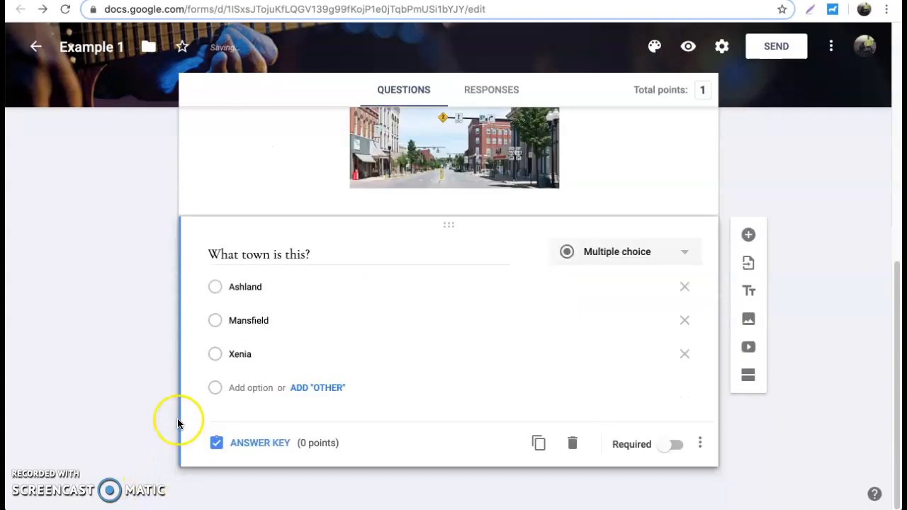
Mark Ashland as the correct town answer, worth 1 point
{"action": "left_click", "coordinate": [279, 445]}
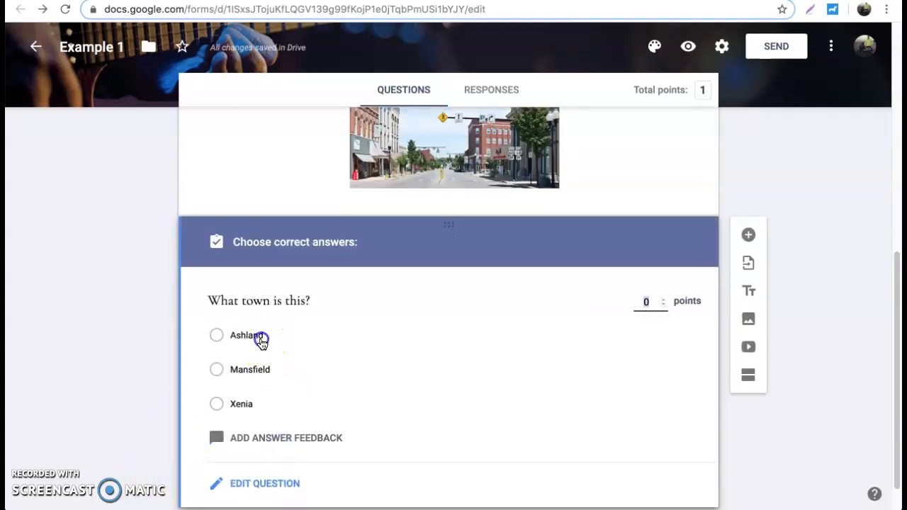
{"action": "left_click", "coordinate": [259, 339]}
{"action": "left_click", "coordinate": [663, 300]}
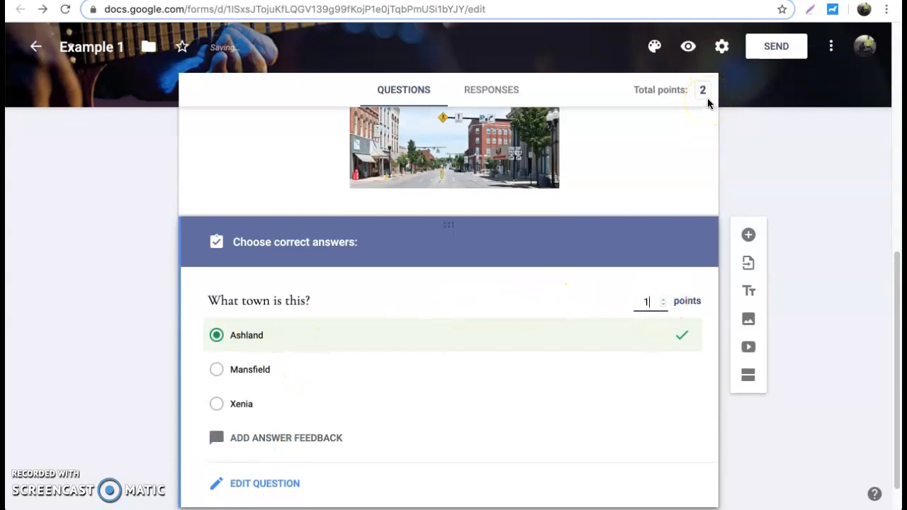
{"action": "left_click", "coordinate": [852, 369]}
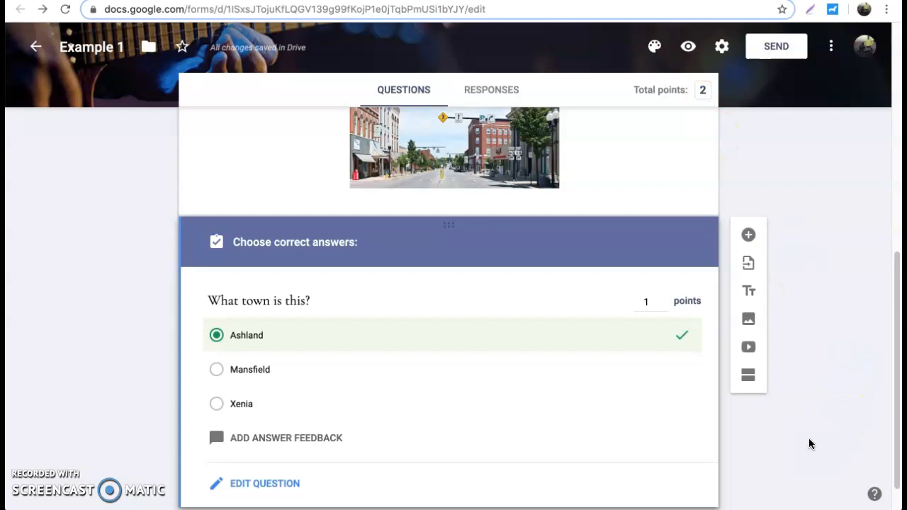
{"action": "left_click", "coordinate": [578, 210]}
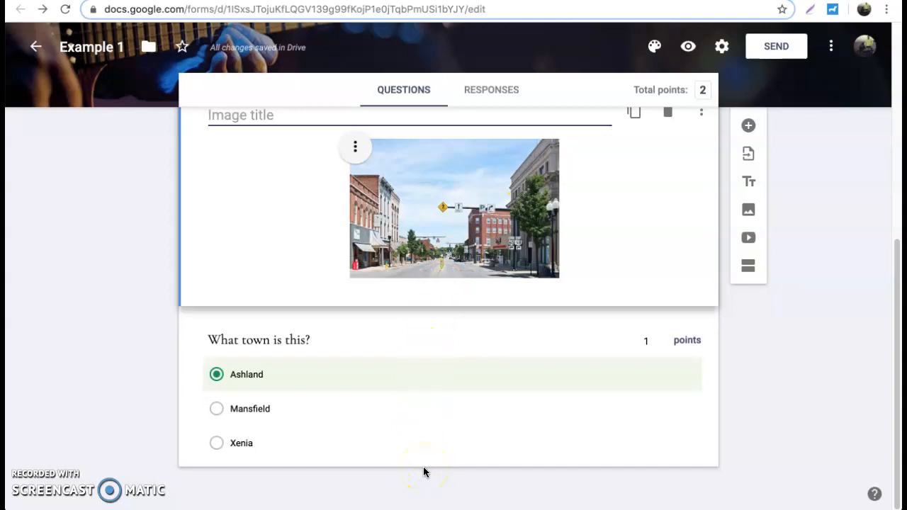
Add a new section after the photo and title it 'Section 2'
{"action": "scroll", "coordinate": [421, 432], "scroll_direction": "up", "scroll_amount": 2}
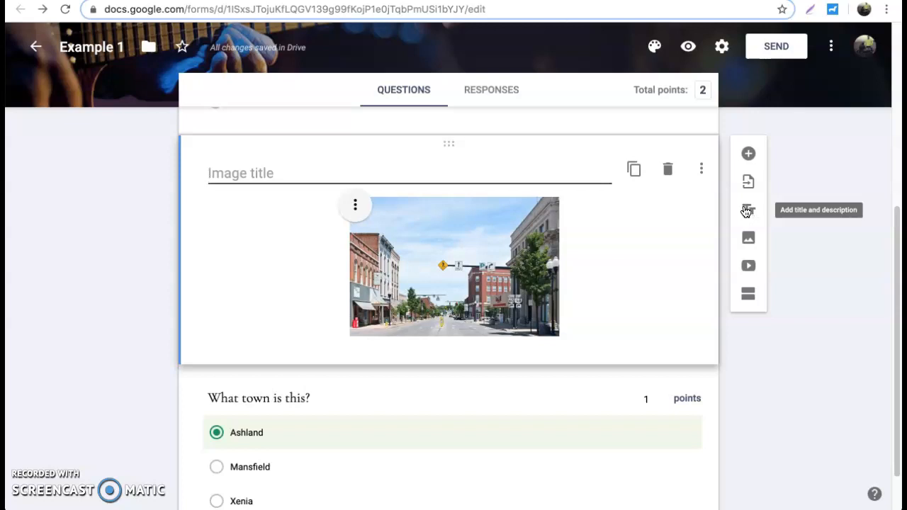
{"action": "scroll", "coordinate": [744, 358], "scroll_direction": "down", "scroll_amount": 1}
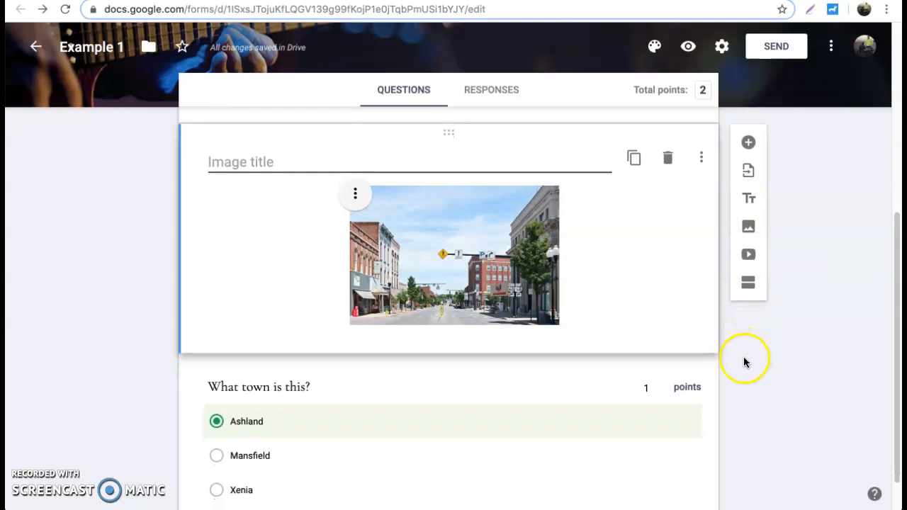
{"action": "left_click", "coordinate": [751, 290]}
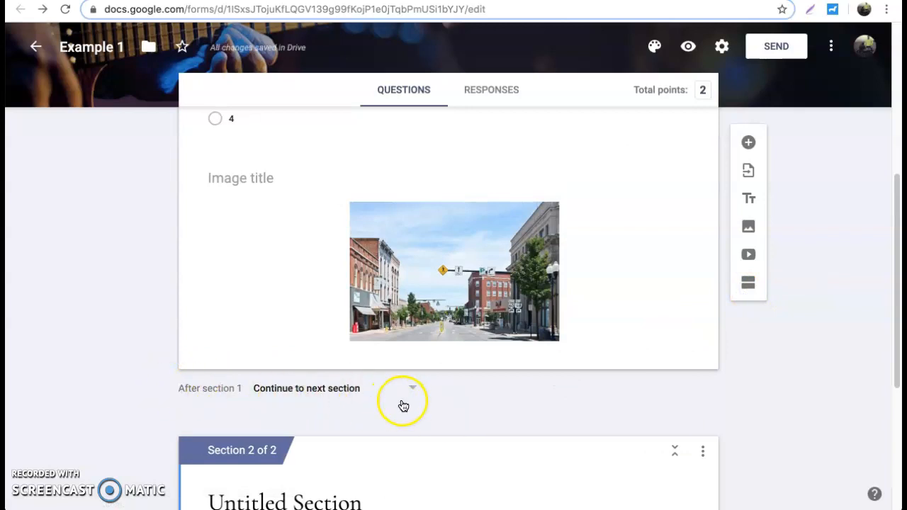
{"action": "scroll", "coordinate": [117, 335], "scroll_direction": "down", "scroll_amount": 3}
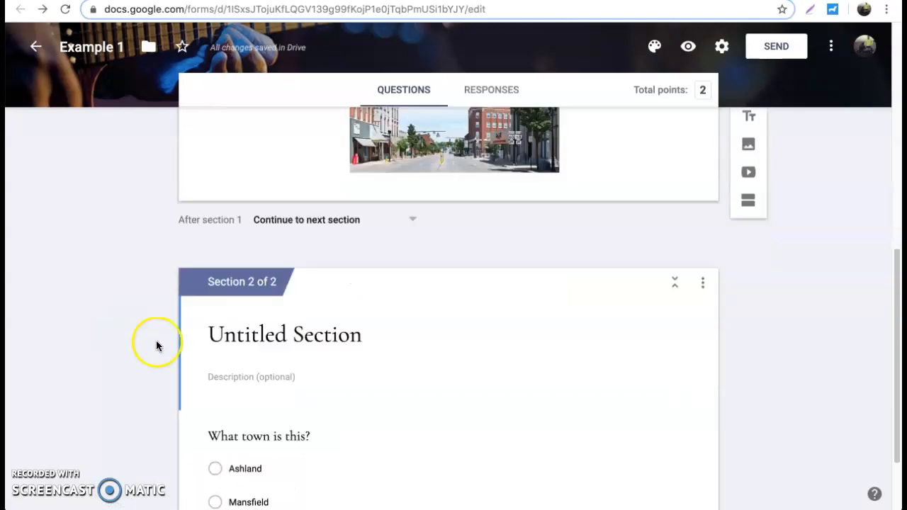
{"action": "left_click", "coordinate": [312, 342]}
{"action": "type", "text": "Section 2"}
{"action": "scroll", "coordinate": [100, 355], "scroll_direction": "down", "scroll_amount": 2}
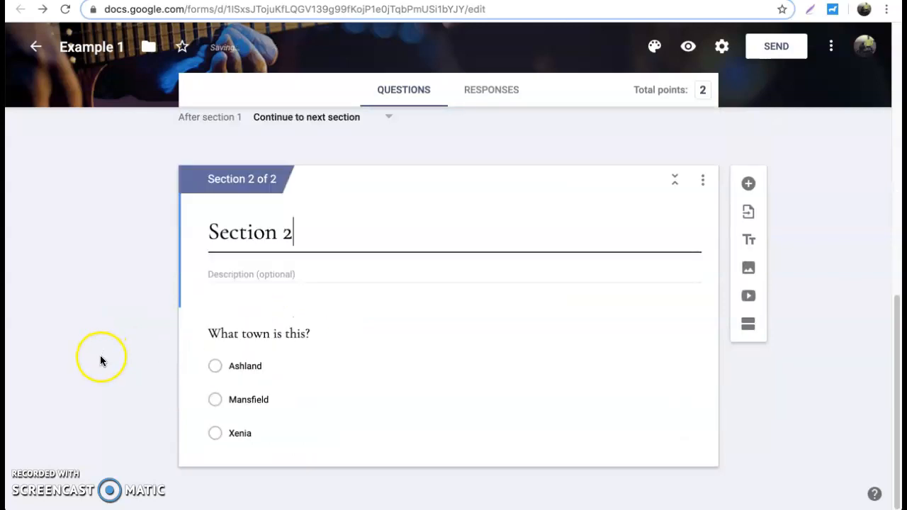
{"action": "scroll", "coordinate": [104, 355], "scroll_direction": "up", "scroll_amount": 4}
{"action": "scroll", "coordinate": [137, 368], "scroll_direction": "down", "scroll_amount": 2}
Drag 'What town is this?' up into the first section
{"action": "left_click", "coordinate": [458, 306]}
{"action": "scroll", "coordinate": [526, 480], "scroll_direction": "down", "scroll_amount": 1}
{"action": "left_click", "coordinate": [525, 474]}
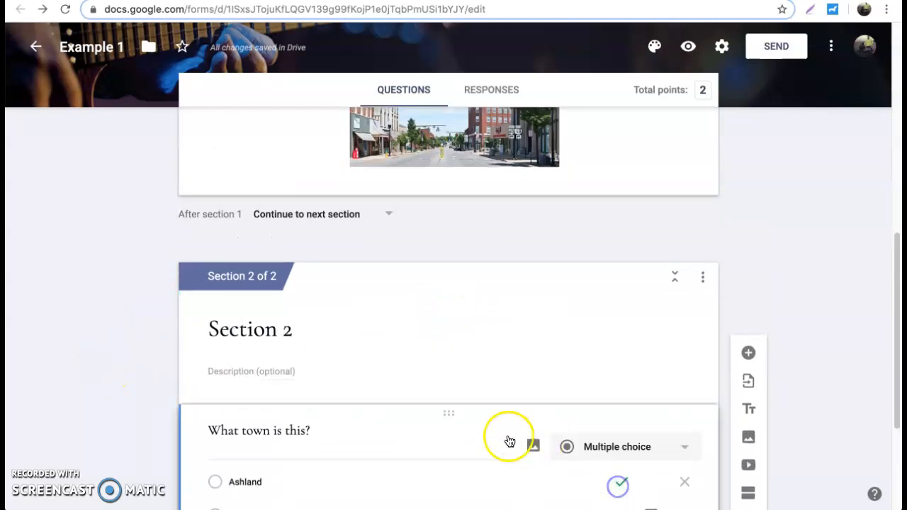
{"action": "left_click_drag", "start_coordinate": [459, 414], "coordinate": [339, 298]}
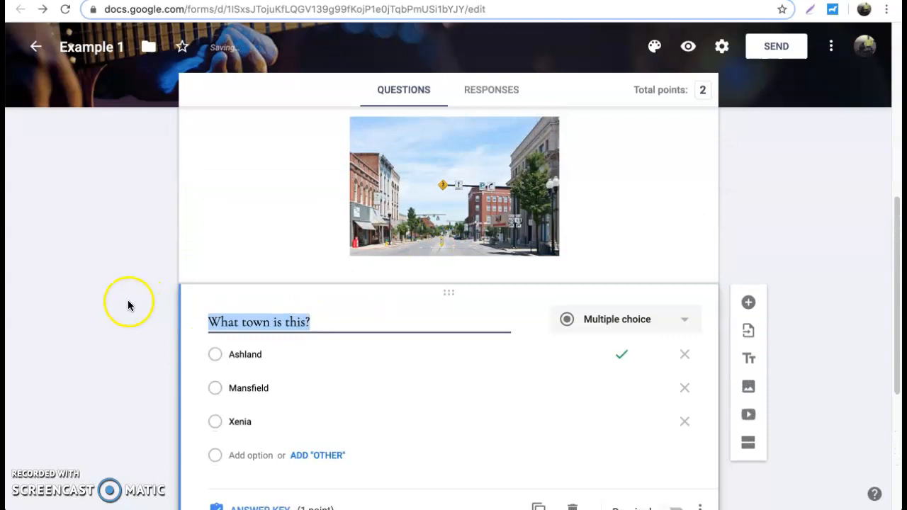
{"action": "scroll", "coordinate": [128, 304], "scroll_direction": "down", "scroll_amount": 4}
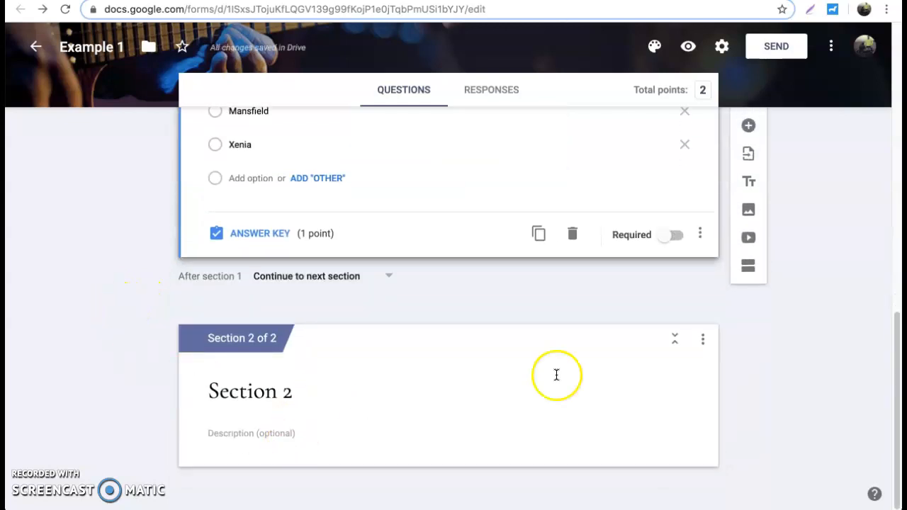
Add a fresh blank question under Section 2, discarding a misplaced extra one
{"action": "left_click", "coordinate": [749, 127]}
{"action": "left_click_drag", "start_coordinate": [448, 175], "coordinate": [454, 396]}
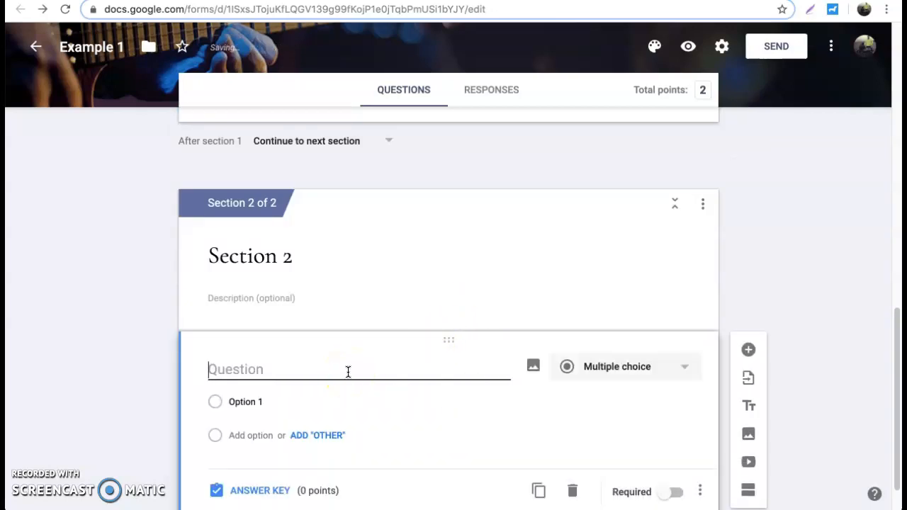
{"action": "type", "text": "What"}
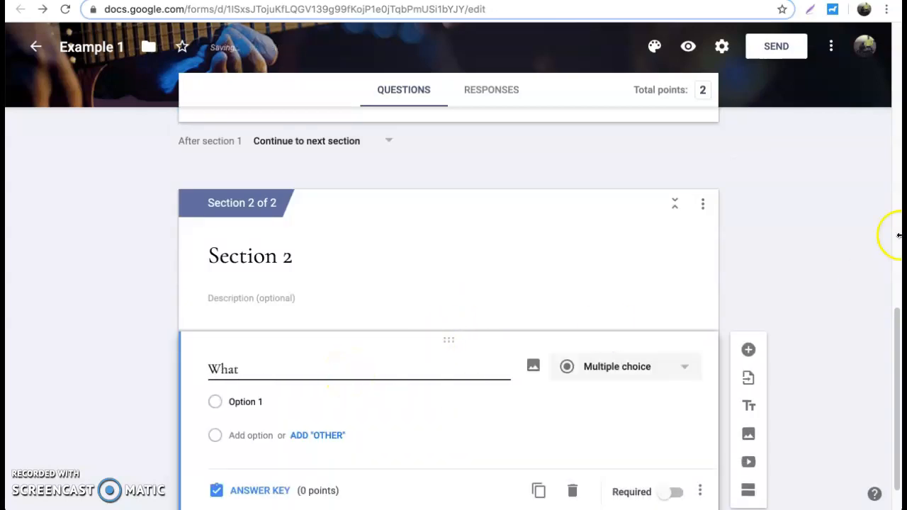
{"action": "left_click", "coordinate": [573, 490]}
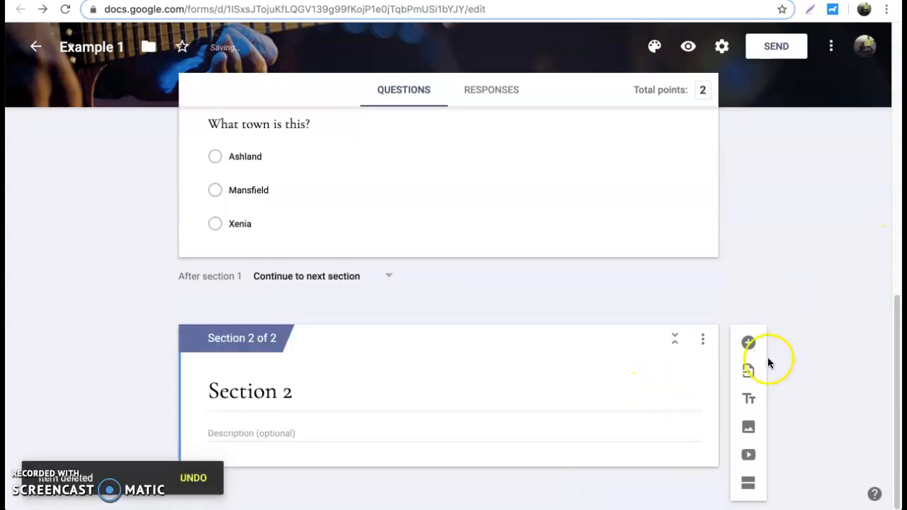
{"action": "left_click", "coordinate": [748, 342]}
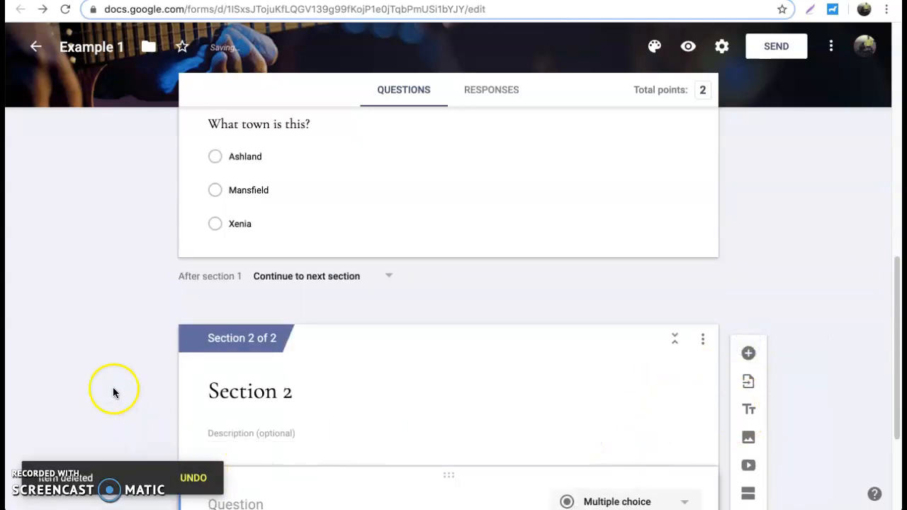
Write 'What is your favorite color?' as the new question and make it short answer
{"action": "left_click", "coordinate": [263, 321]}
{"action": "type", "text": "Wha"}
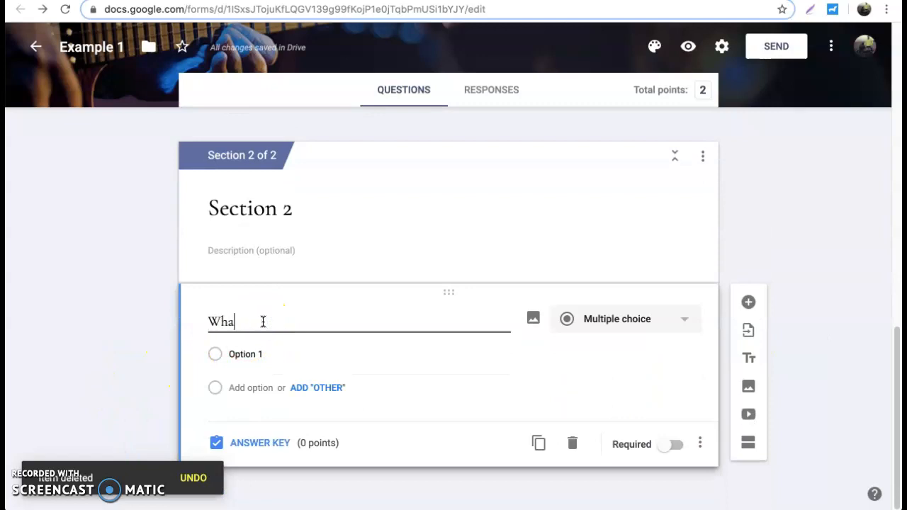
{"action": "type", "text": "t is your favoir"}
{"action": "key", "text": "BackSpace"}
{"action": "key", "text": "BackSpace"}
{"action": "type", "text": "rite color?"}
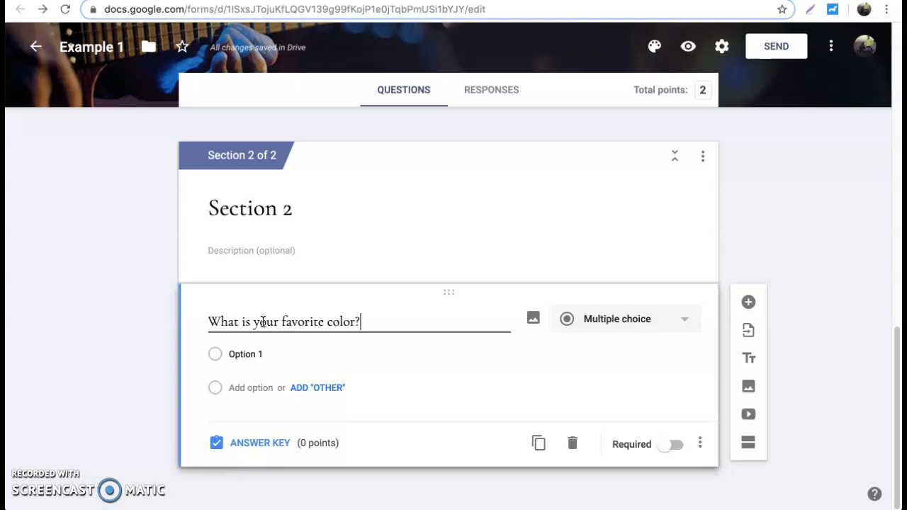
{"action": "left_click", "coordinate": [597, 320]}
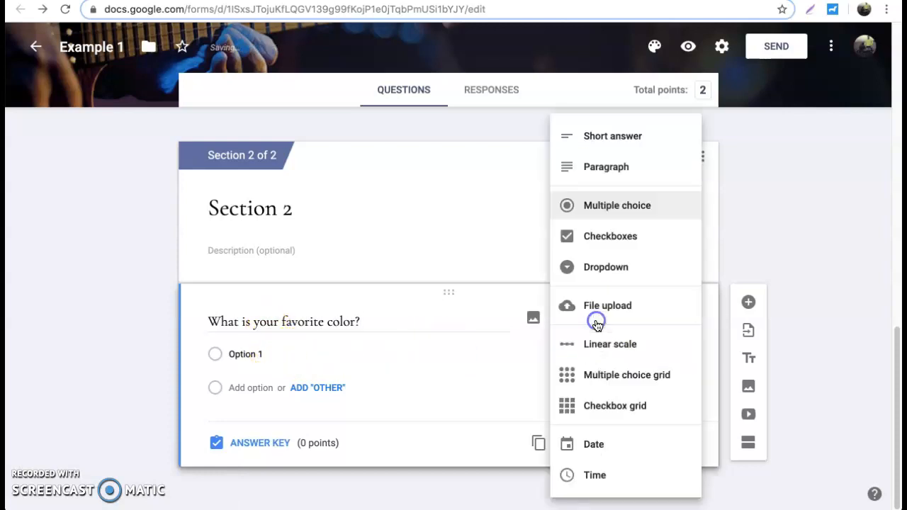
{"action": "left_click", "coordinate": [618, 138]}
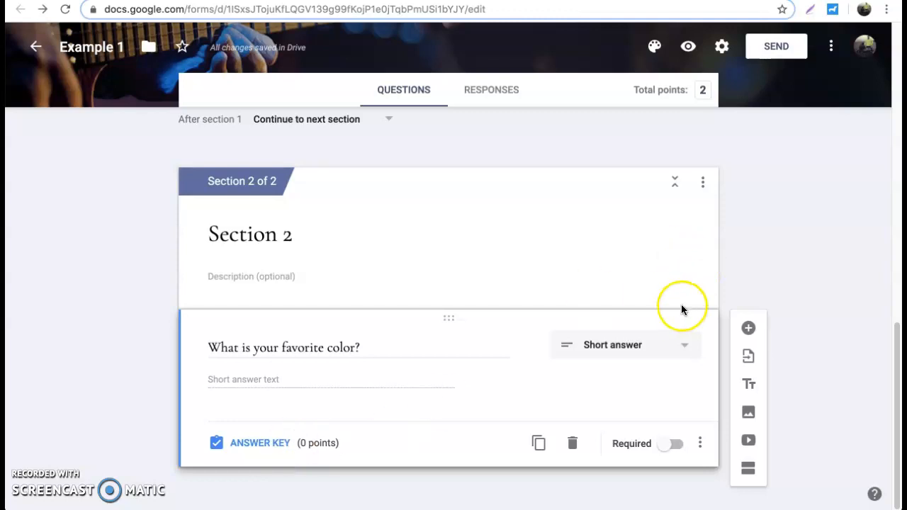
{"action": "left_click", "coordinate": [687, 51]}
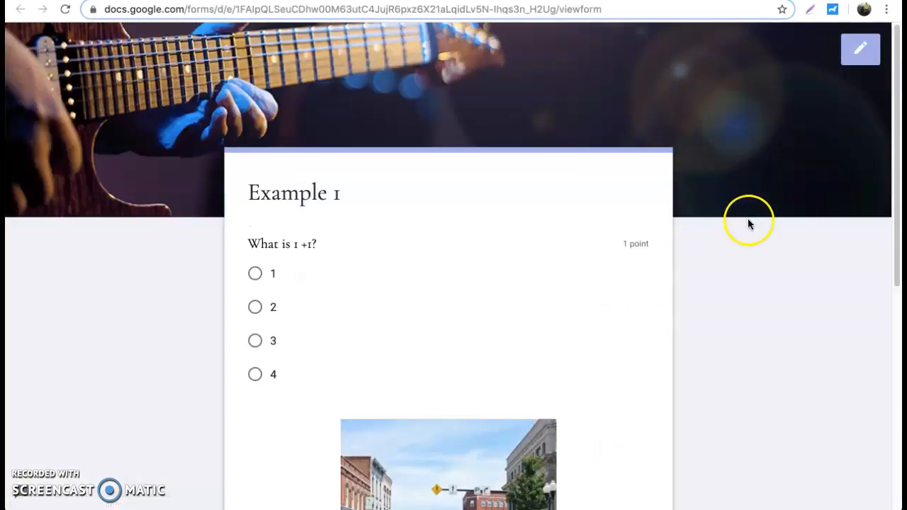
{"action": "scroll", "coordinate": [751, 247], "scroll_direction": "down", "scroll_amount": 2}
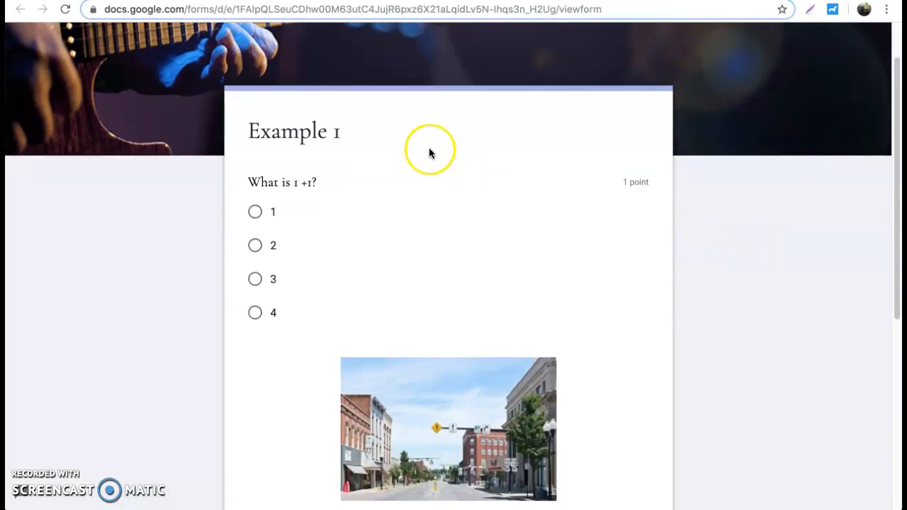
{"action": "scroll", "coordinate": [449, 198], "scroll_direction": "down", "scroll_amount": 5}
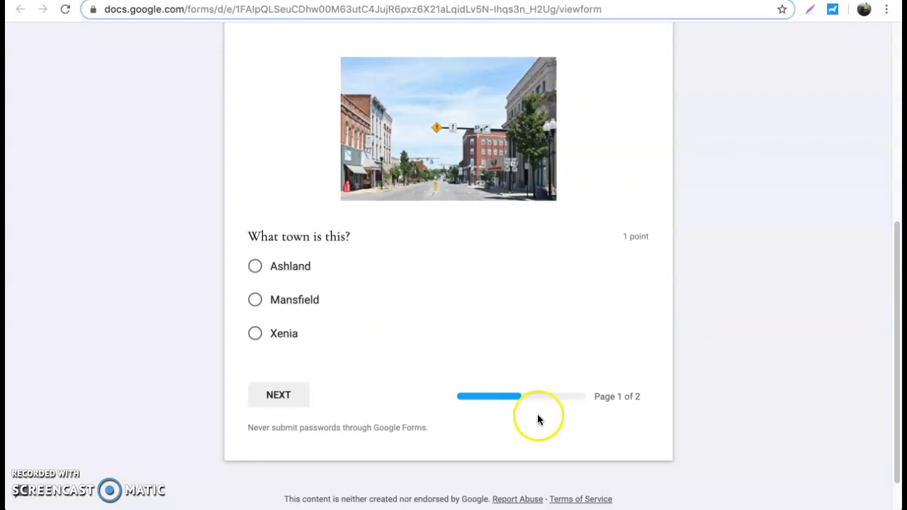
{"action": "left_click", "coordinate": [278, 404]}
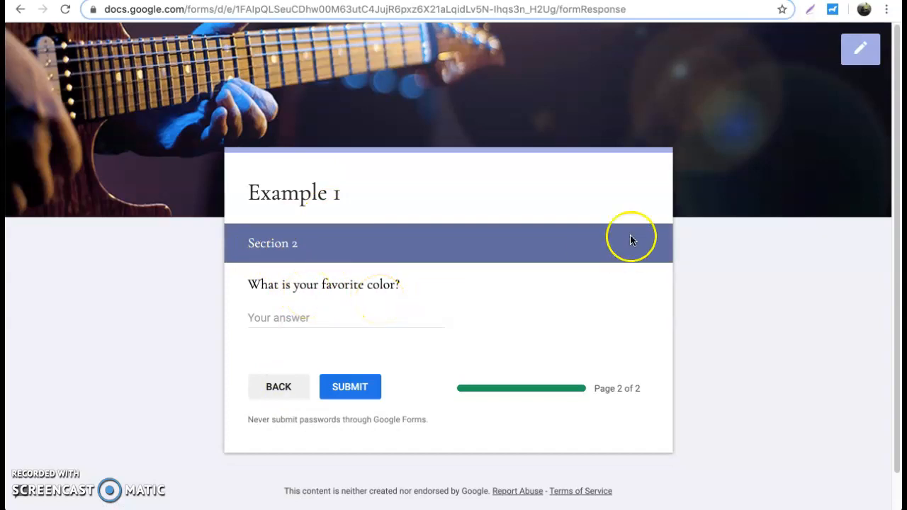
{"action": "left_click", "coordinate": [855, 56]}
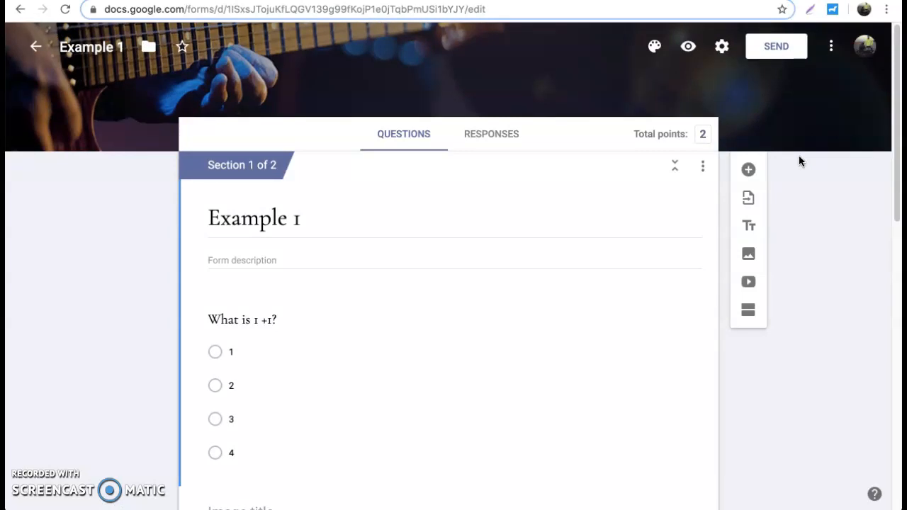
{"action": "left_click", "coordinate": [832, 48]}
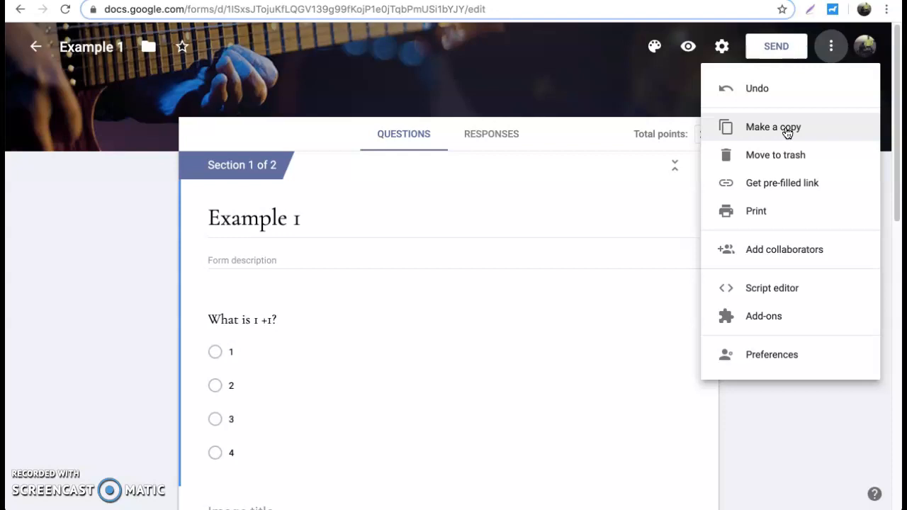
{"action": "left_click", "coordinate": [771, 211]}
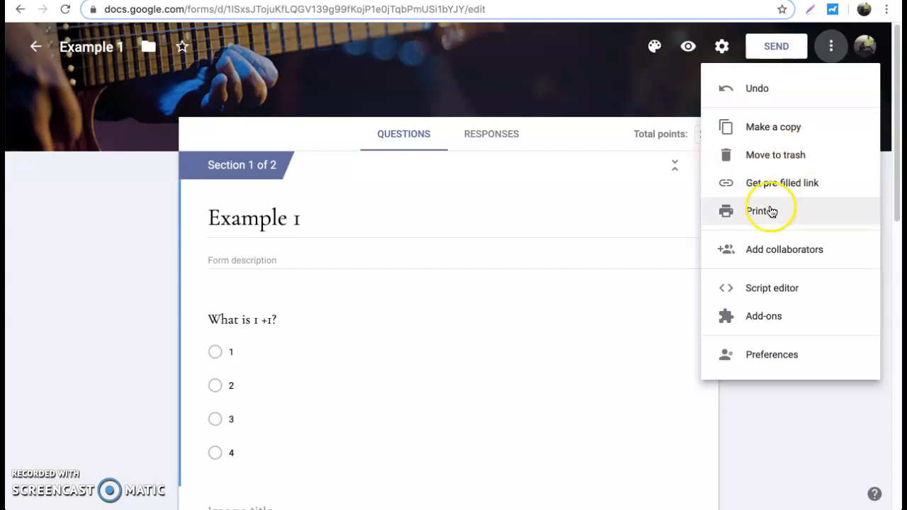
{"action": "left_click", "coordinate": [778, 252]}
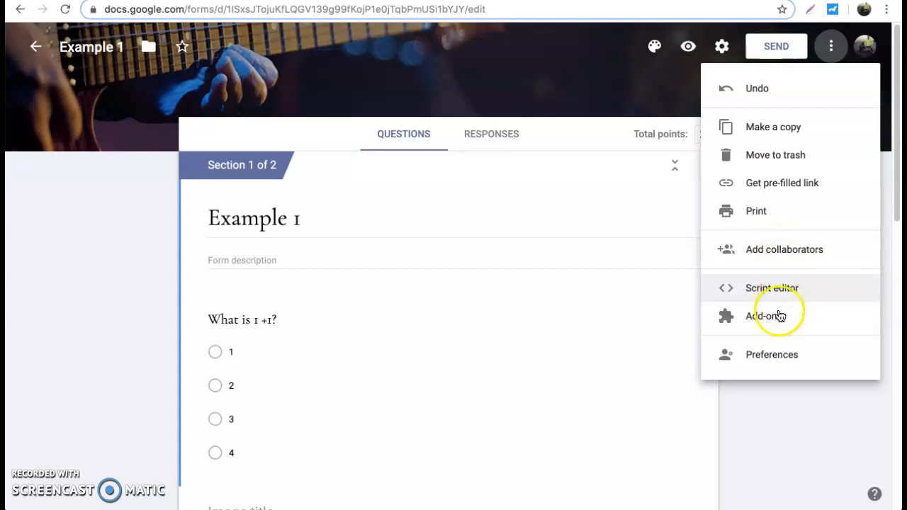
{"action": "left_click", "coordinate": [790, 402]}
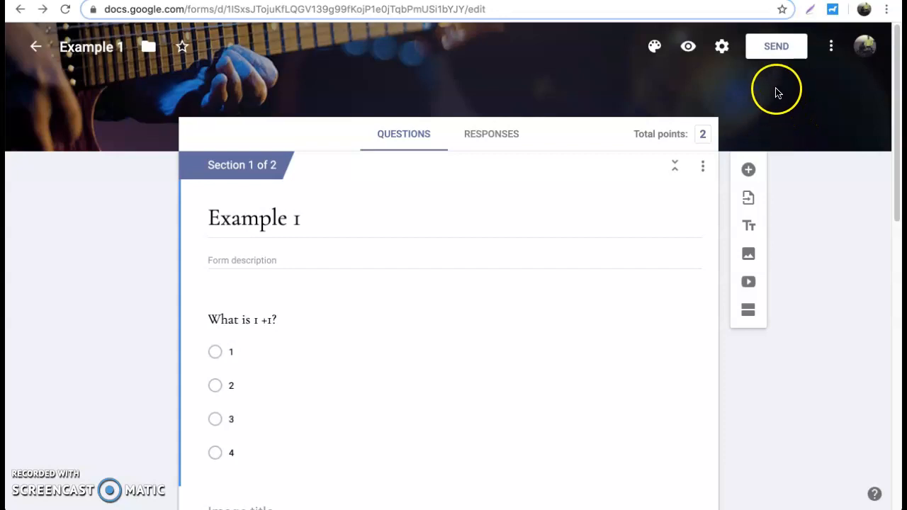
Copy a shortened forms.gle share link for the quiz and close the Send form dialog
{"action": "left_click", "coordinate": [769, 48]}
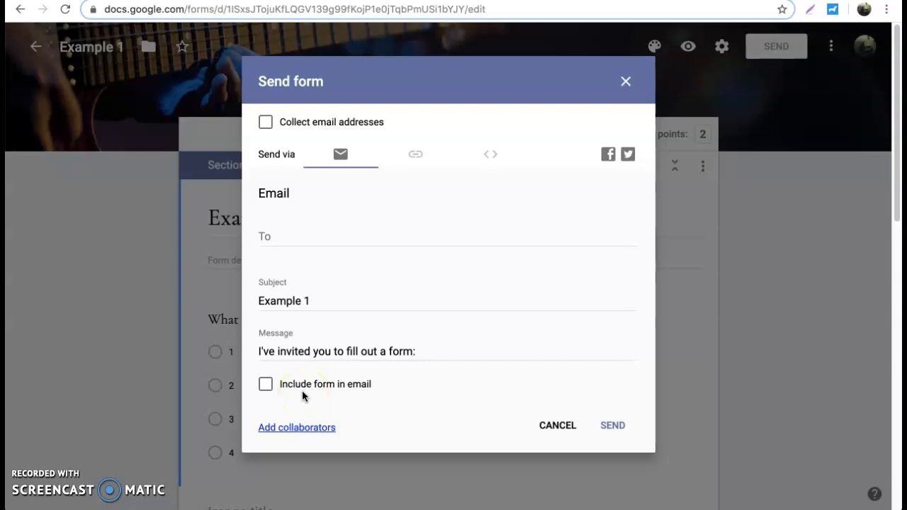
{"action": "left_click", "coordinate": [268, 384]}
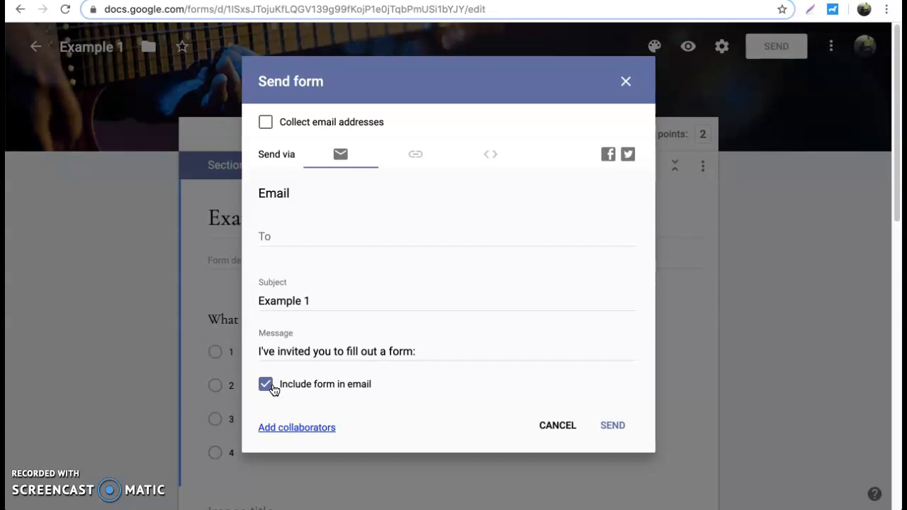
{"action": "left_click", "coordinate": [416, 155]}
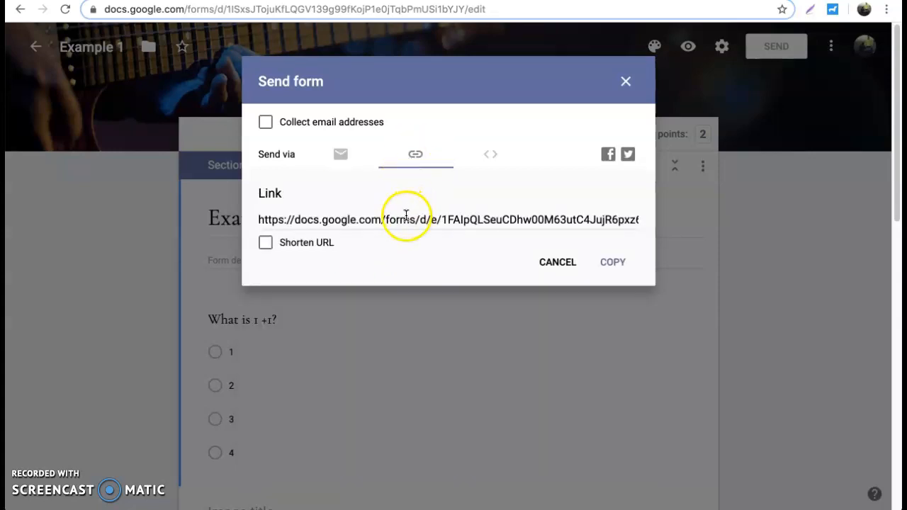
{"action": "left_click", "coordinate": [312, 223]}
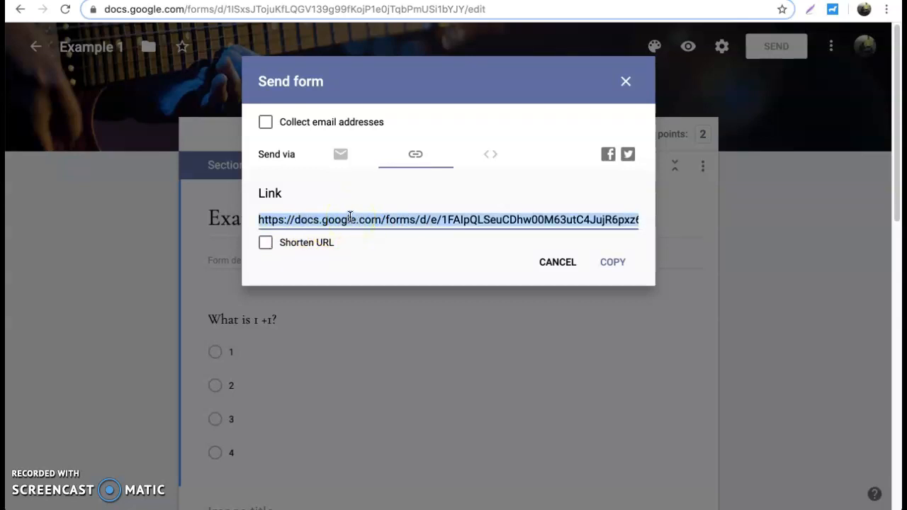
{"action": "left_click", "coordinate": [265, 242]}
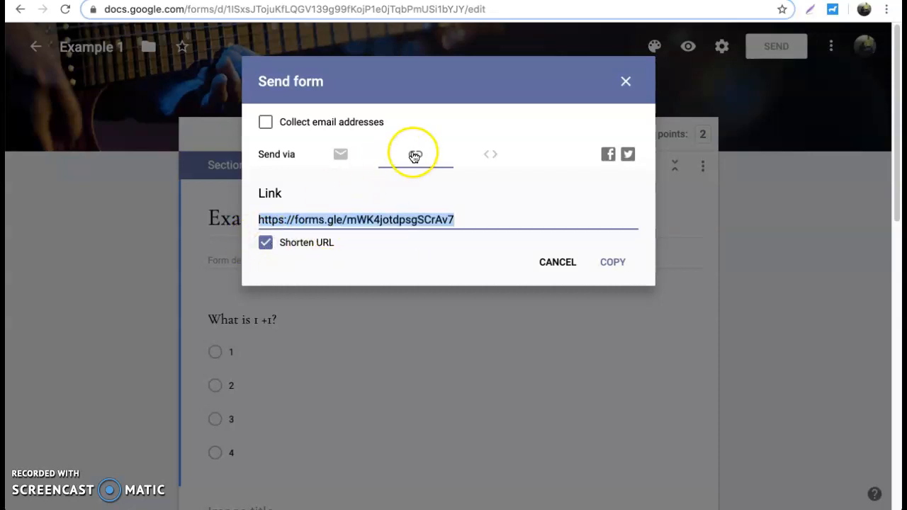
{"action": "left_click", "coordinate": [479, 152]}
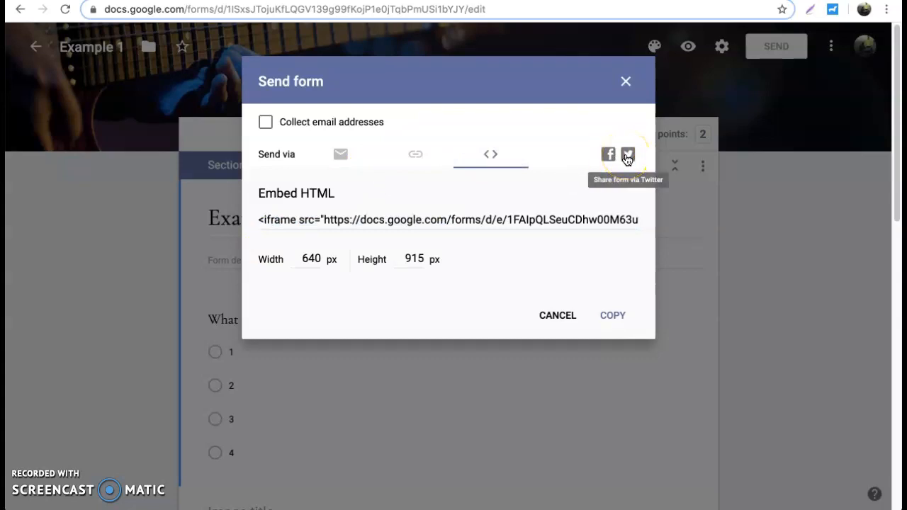
{"action": "left_click", "coordinate": [418, 157]}
{"action": "left_click", "coordinate": [602, 263]}
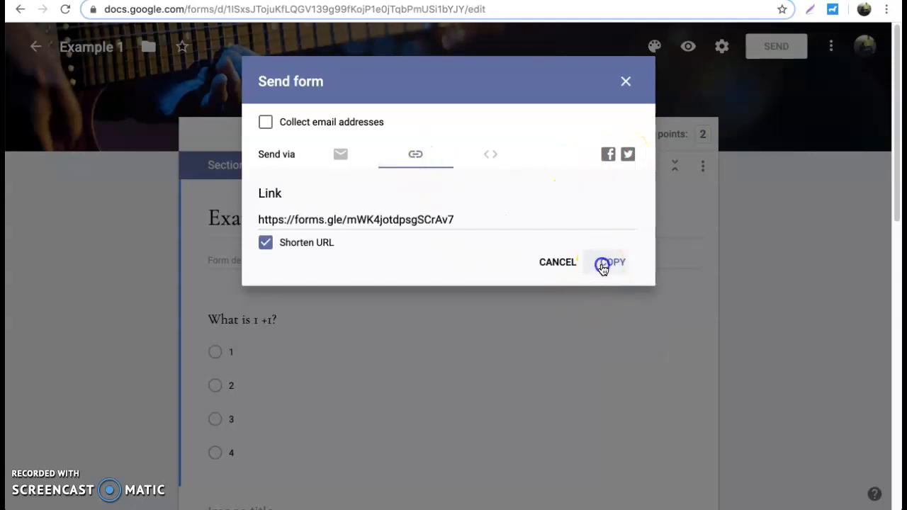
{"action": "left_click", "coordinate": [626, 83]}
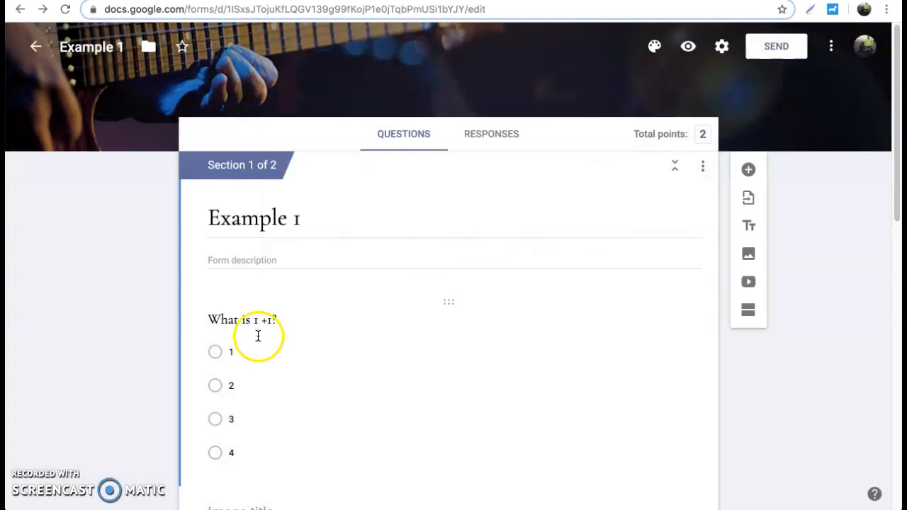